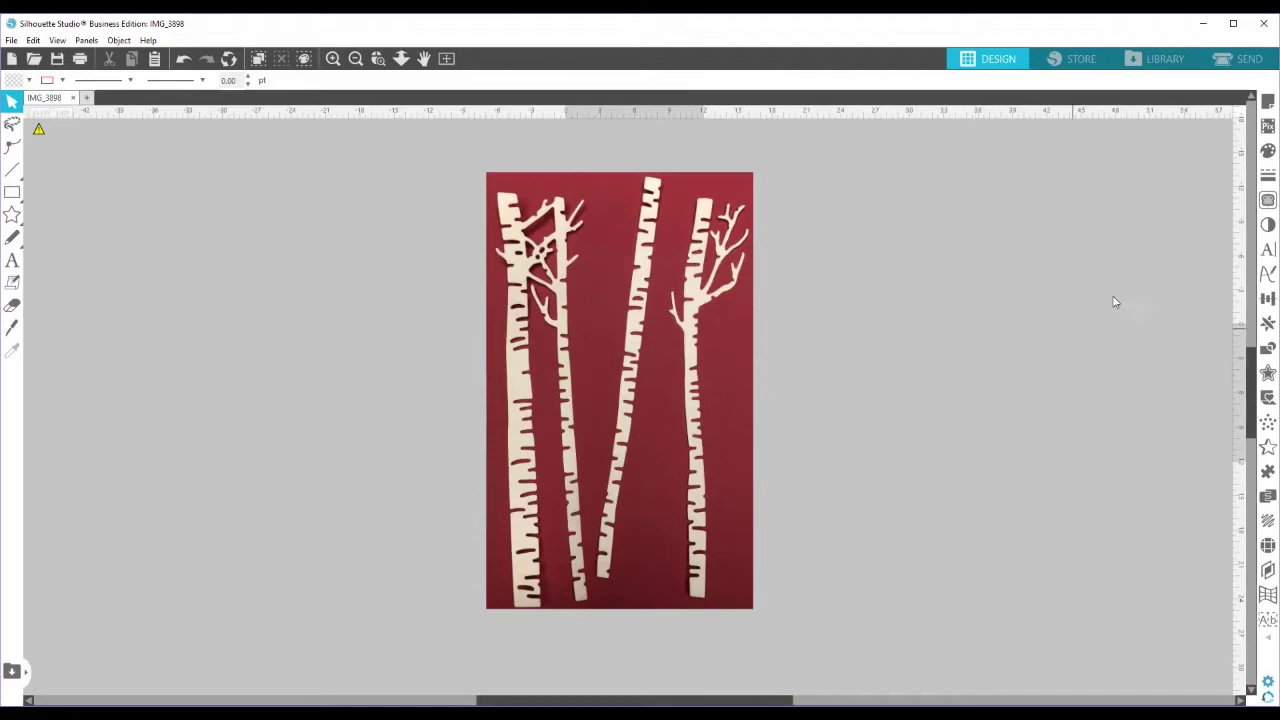
Step: Mark the entire birch-tree photo as the trace area to get the yellow fill preview
left_click(1268, 202)
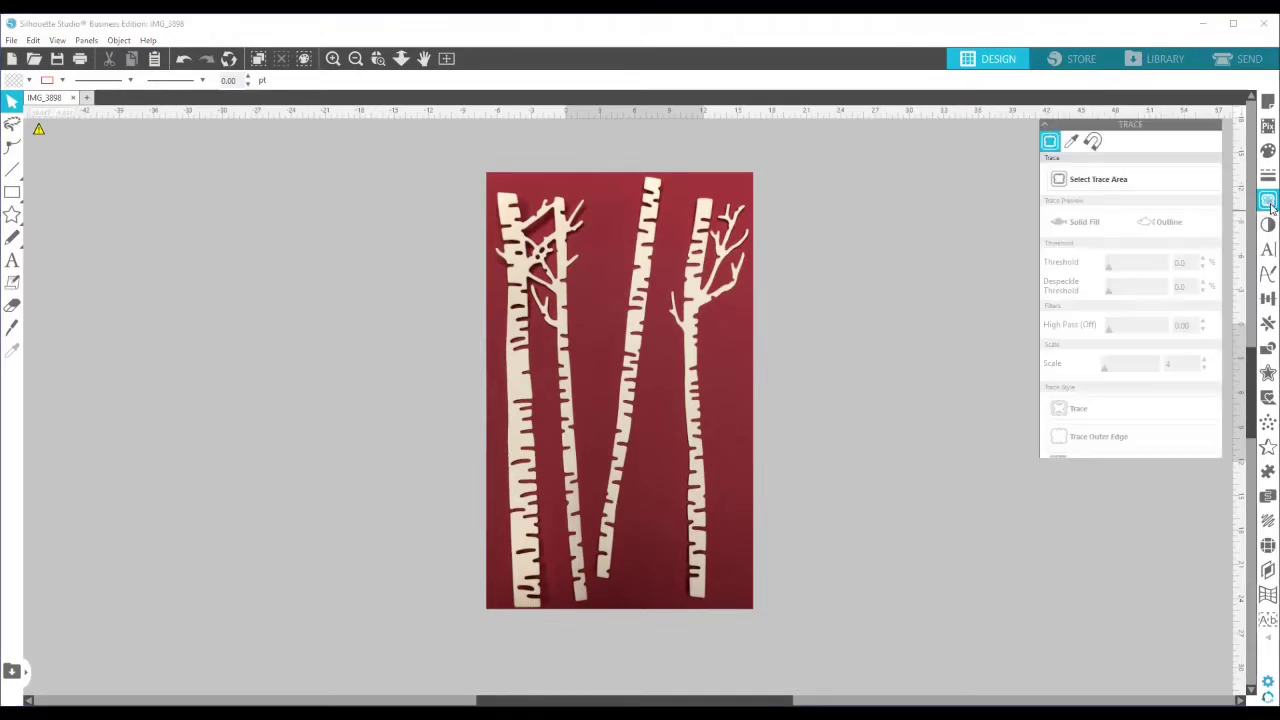
left_click(1077, 187)
mouse_move(481, 166)
left_mouse_down()
mouse_move(551, 557)
mouse_move(770, 628)
left_mouse_up()
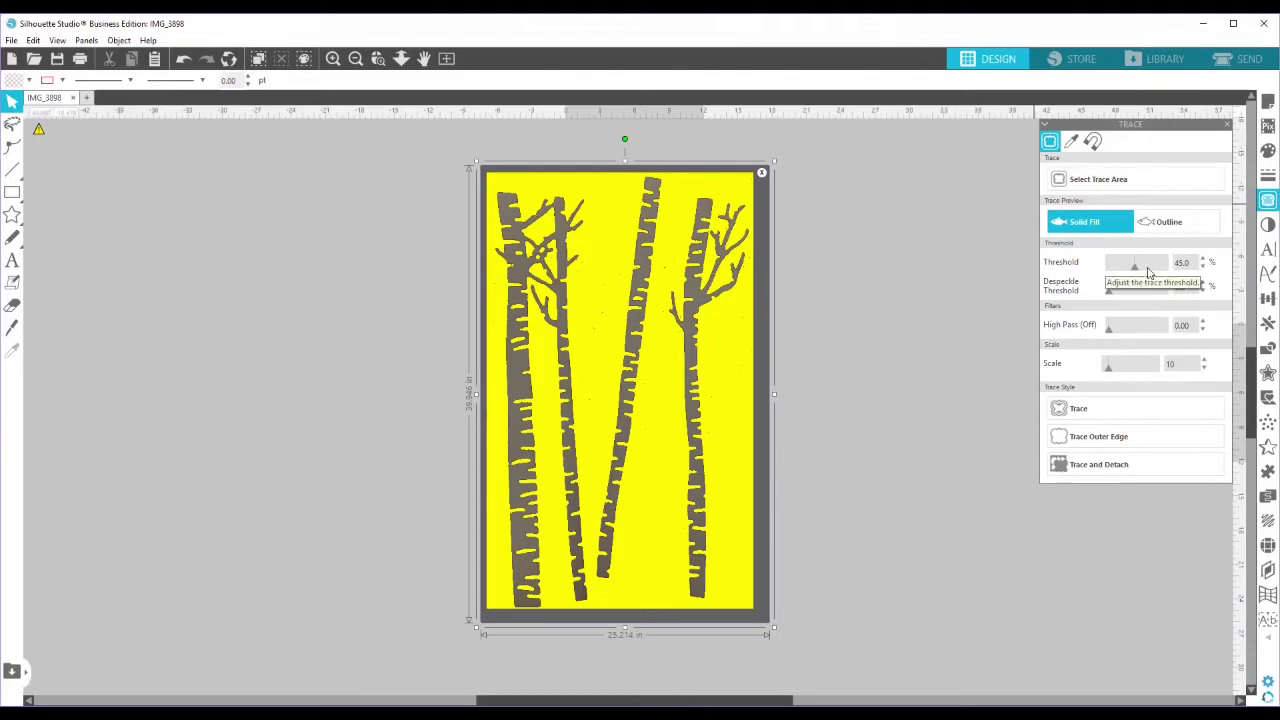
Step: Set the trace Threshold to 60
left_click(1148, 268)
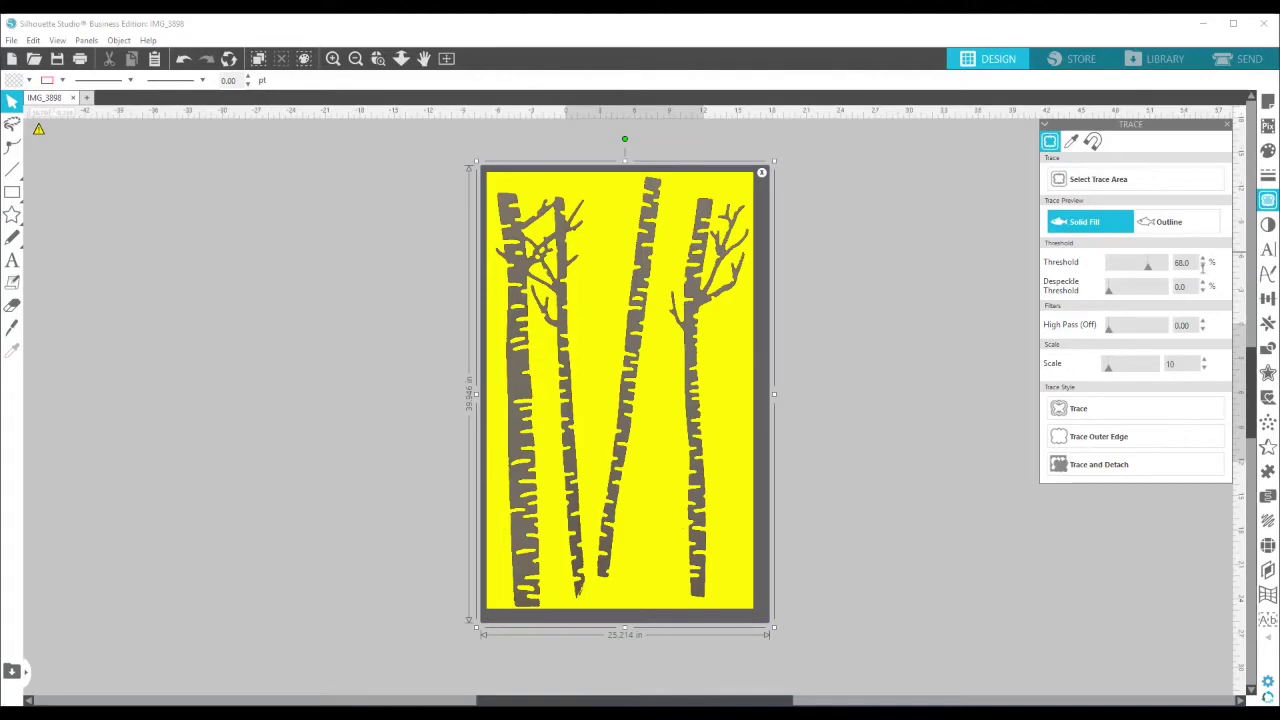
left_click(1203, 268)
left_click(1203, 268)
left_click(1203, 268)
left_click(1203, 268)
left_click(1203, 268)
left_click(1203, 268)
left_click(1203, 268)
Step: Set the Despeckle Threshold to 81 to remove small specks
left_click_drag(1108, 297, 1150, 301)
left_click(1203, 283)
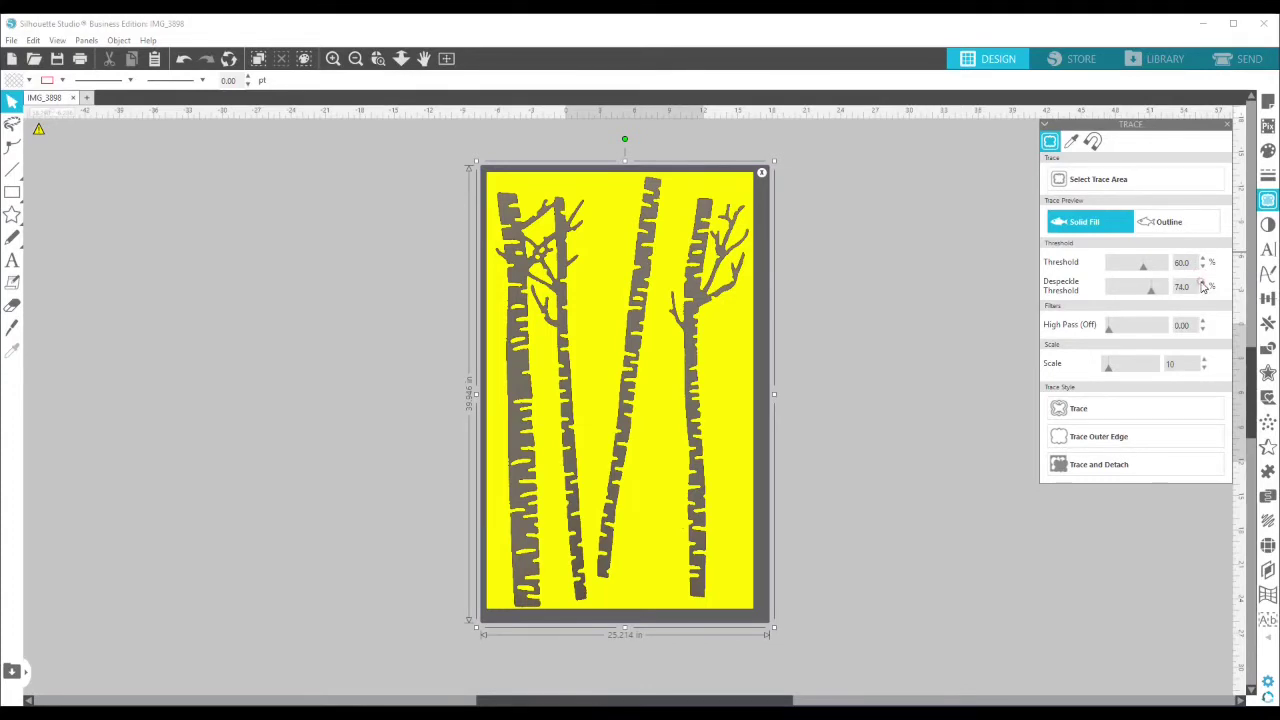
left_click(1203, 284)
left_click(1203, 284)
left_click(1203, 284)
left_click(1203, 284)
left_click(1203, 284)
left_click(1203, 284)
left_click(1203, 284)
left_click(1203, 284)
left_click(1203, 284)
left_click(1205, 290)
left_click(1203, 290)
left_click(1203, 290)
left_click(1203, 290)
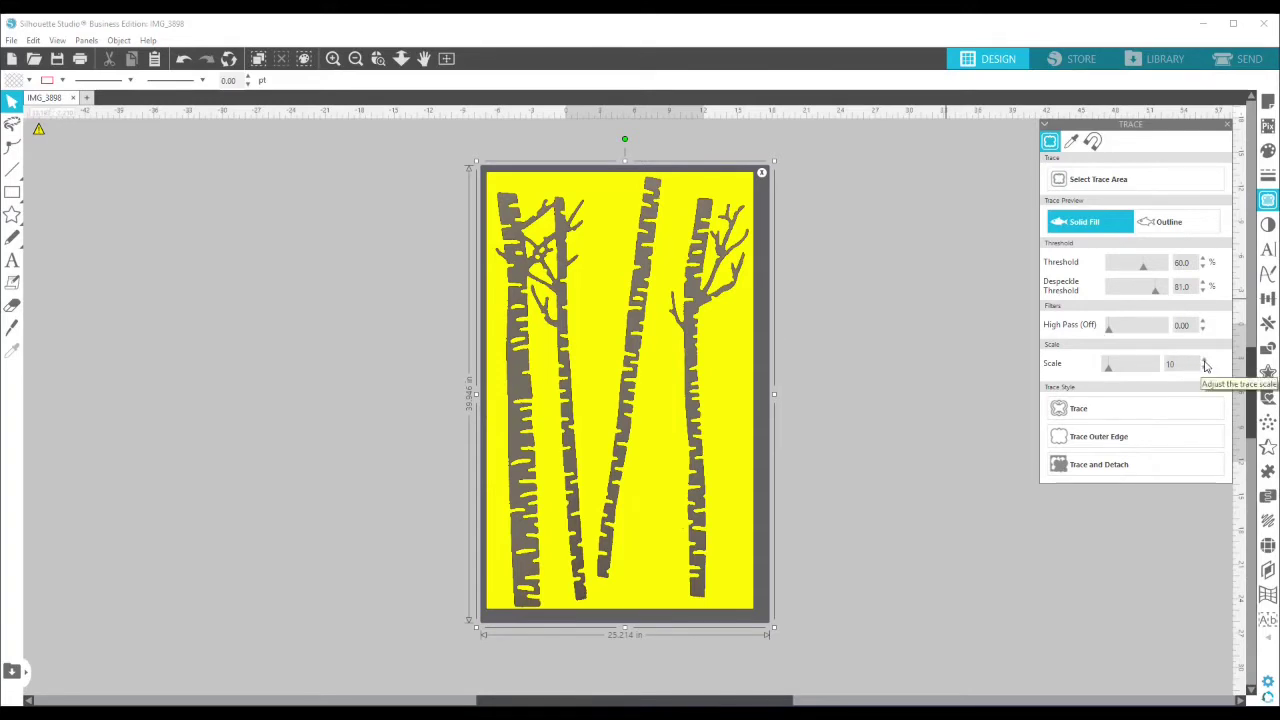
Step: Raise the trace Scale up to 55
left_click(1205, 361)
left_click(1205, 361)
left_click(1205, 361)
left_click(1205, 367)
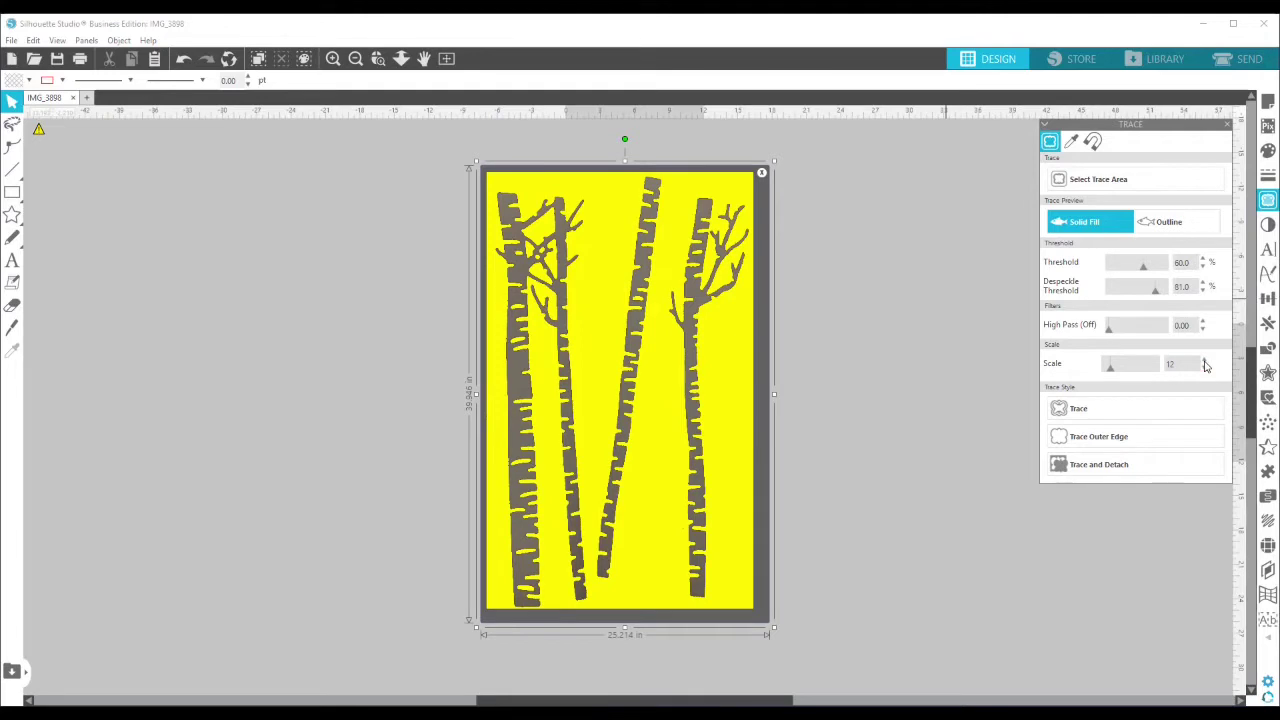
left_click(1205, 361)
left_click(1205, 362)
left_click(1205, 362)
left_click(1205, 362)
left_click(1205, 362)
left_click(1205, 362)
left_click(1205, 362)
left_click(1205, 362)
left_click(1205, 362)
left_click(1205, 362)
left_click(1205, 362)
left_click(1205, 362)
left_click(1205, 362)
left_click(1205, 362)
left_click(1205, 362)
left_click(1205, 362)
left_click(1205, 362)
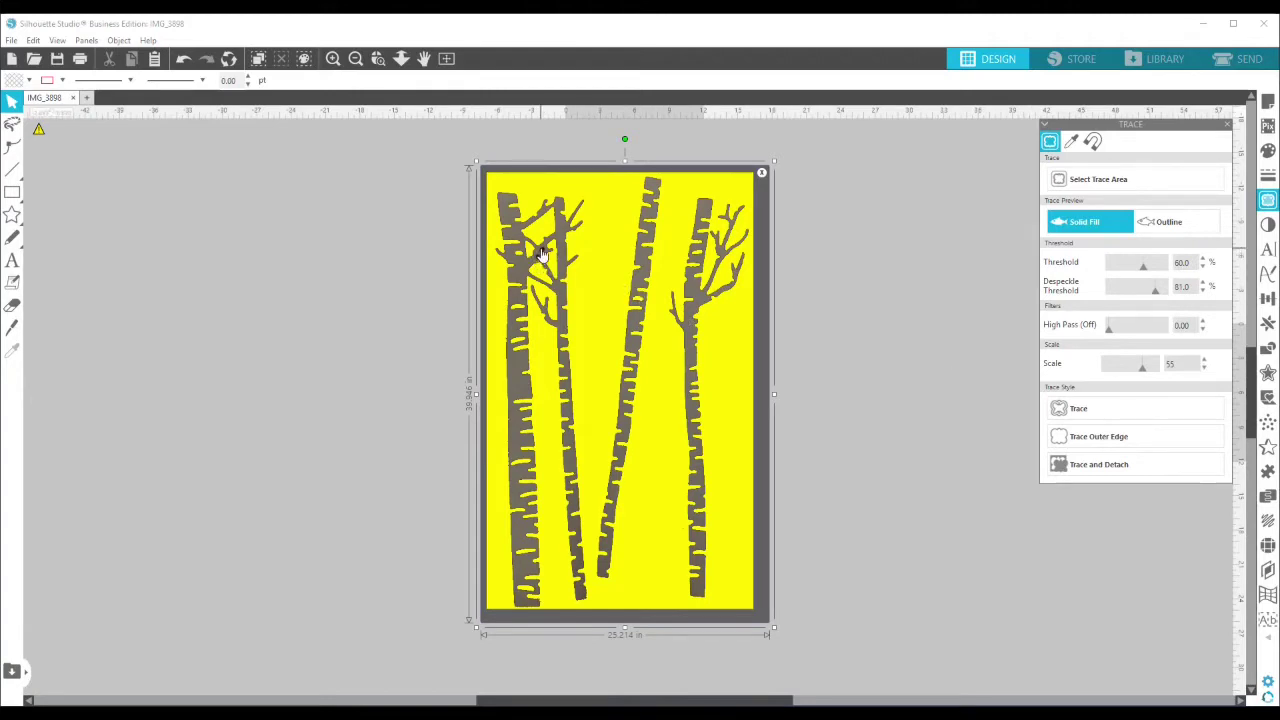
Step: Lower the trace Scale back down to 45
left_click(1205, 369)
left_click(1205, 369)
left_click(1205, 369)
left_click(1205, 369)
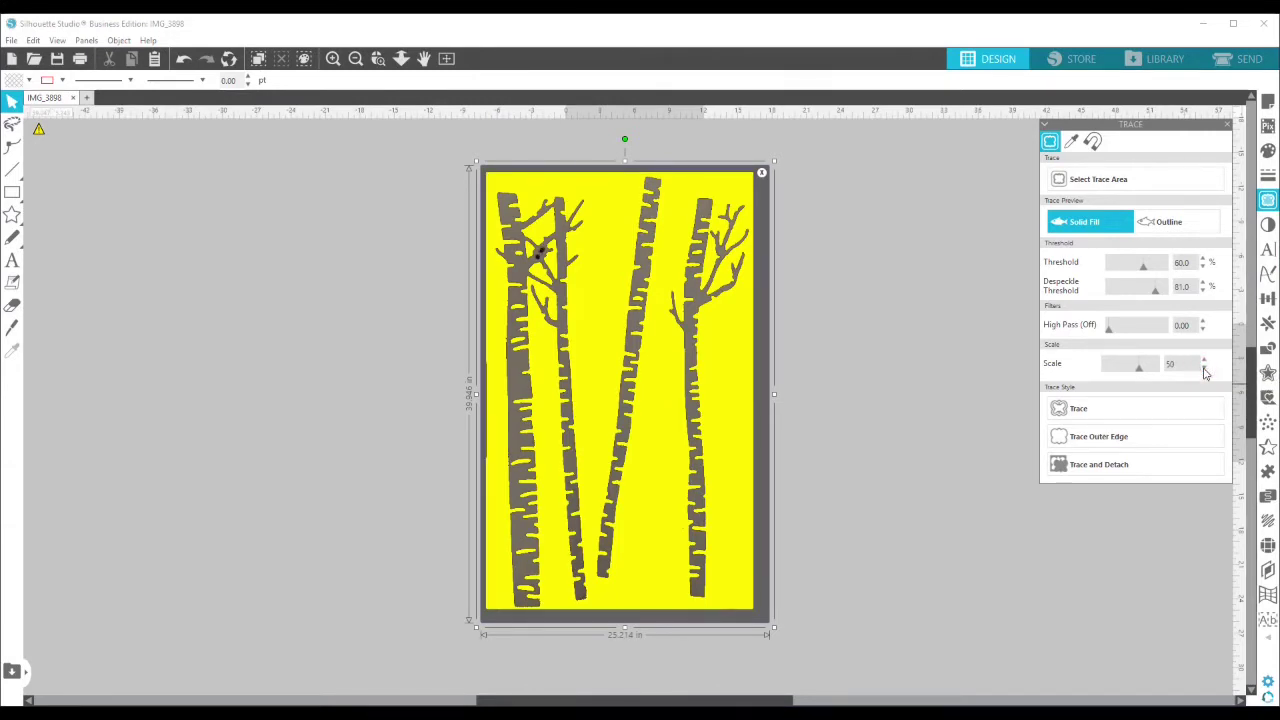
left_click(1205, 369)
left_click(1205, 369)
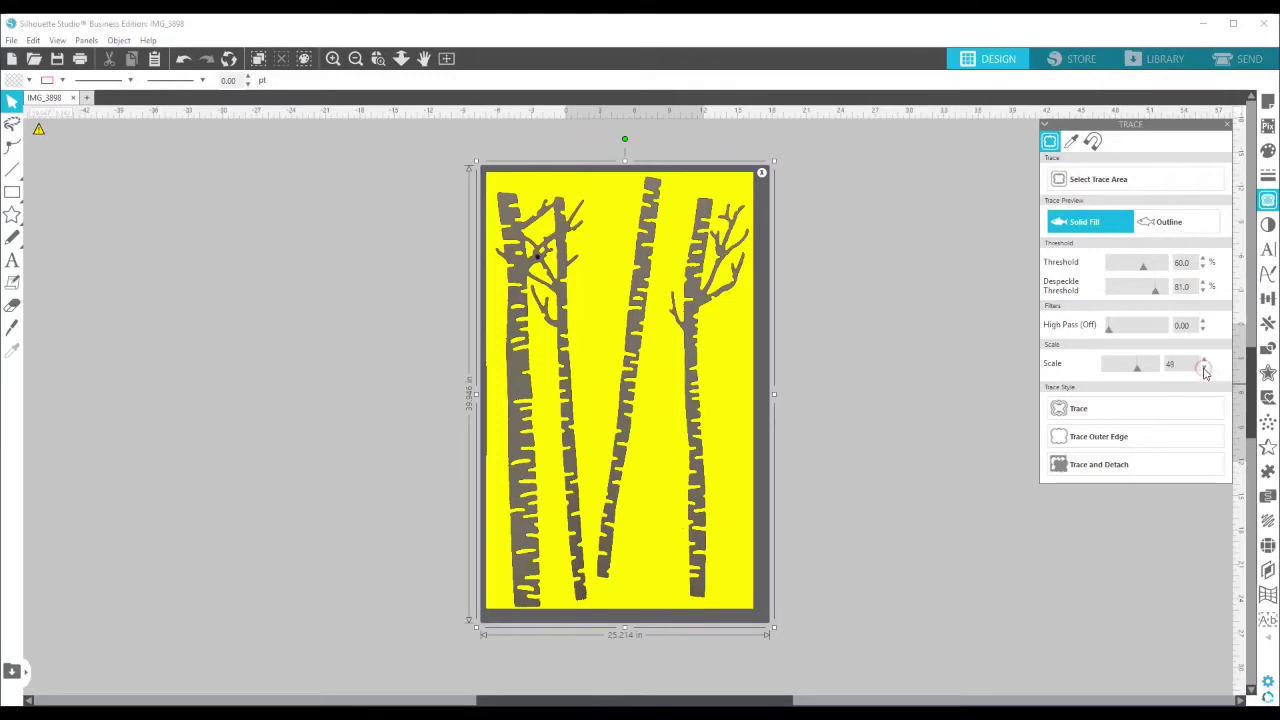
left_click(1205, 369)
left_click(1205, 369)
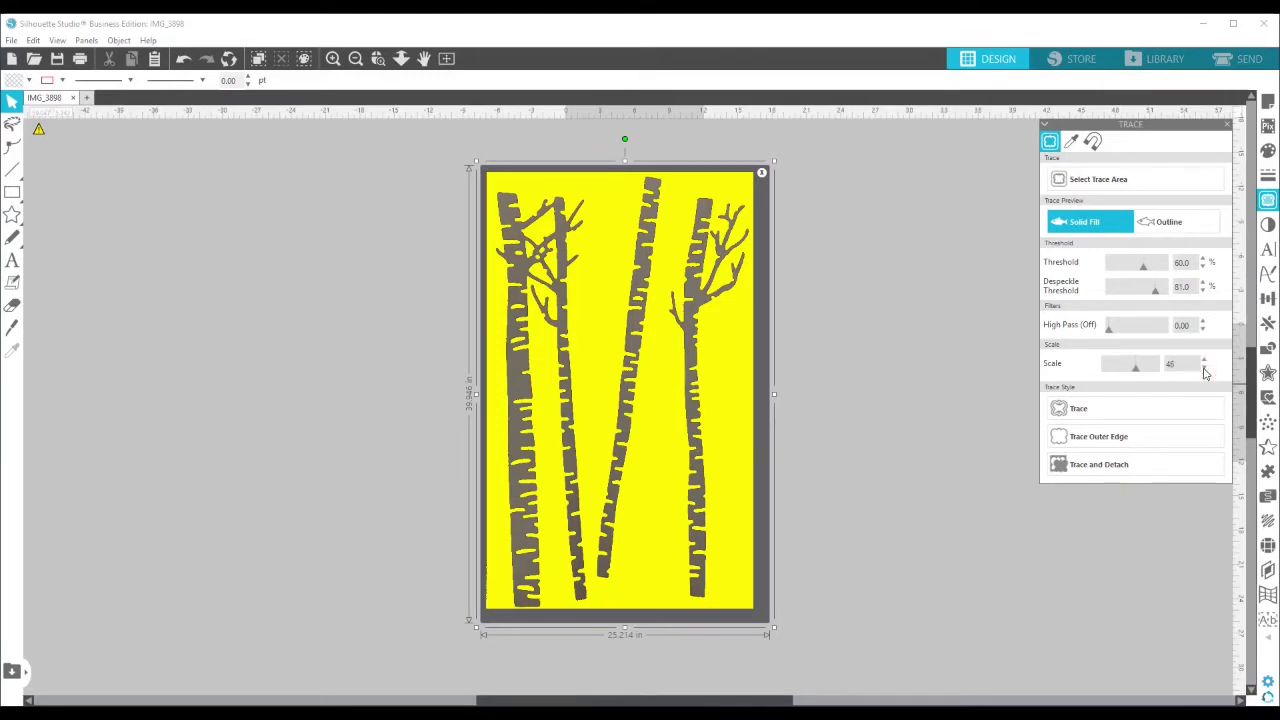
left_click(1205, 369)
left_click(1205, 369)
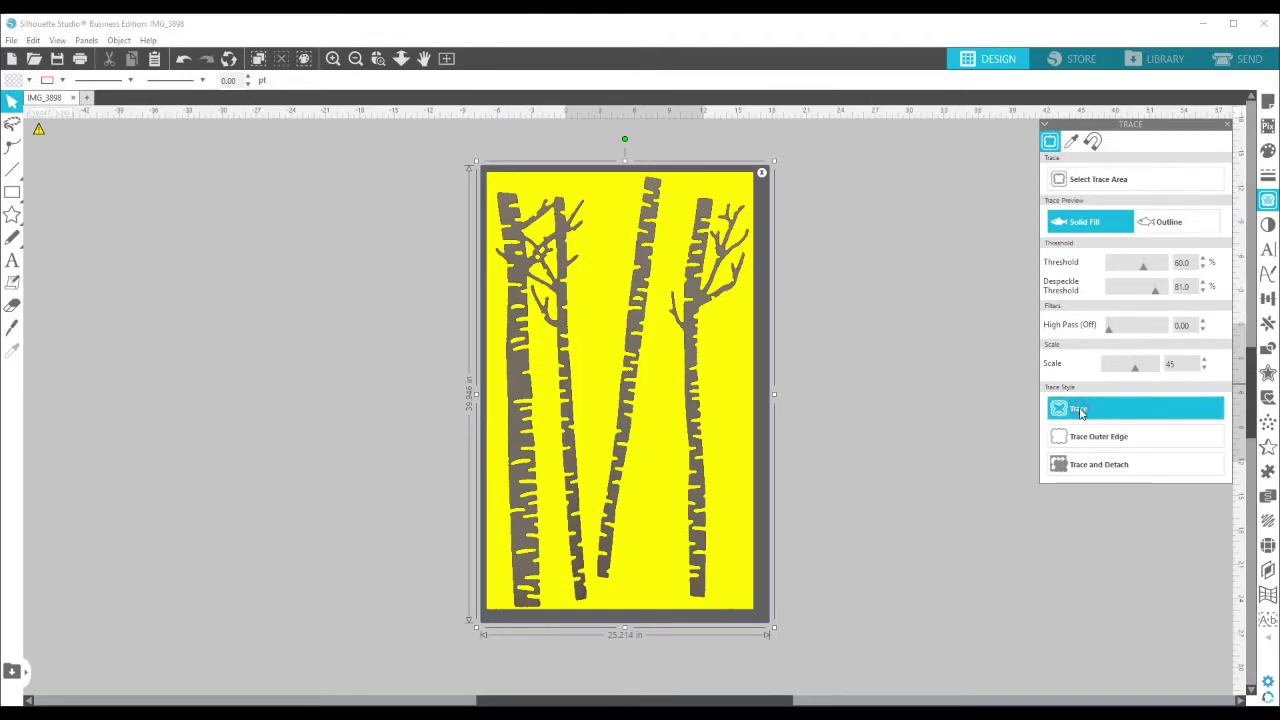
Step: Trace the trees into red cut outlines and move them clear of the photo and mat
left_click(1080, 412)
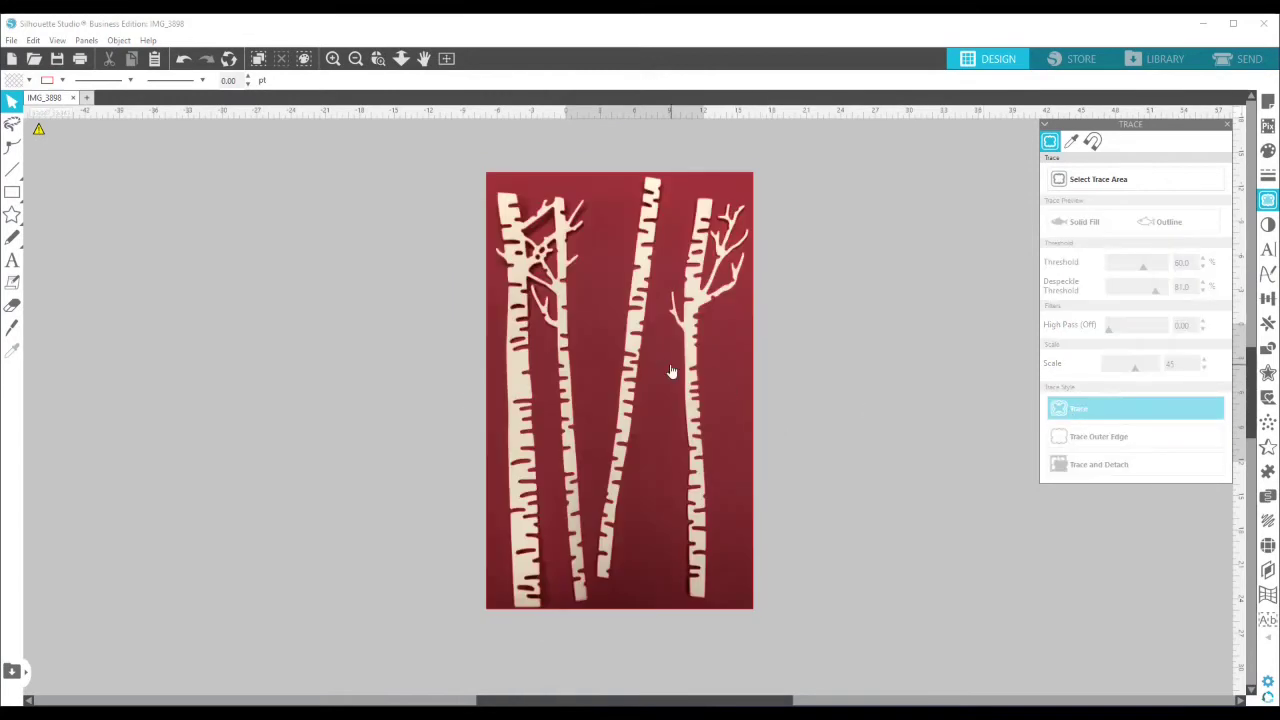
mouse_move(726, 374)
left_mouse_down()
mouse_move(218, 373)
mouse_move(245, 350)
left_mouse_up()
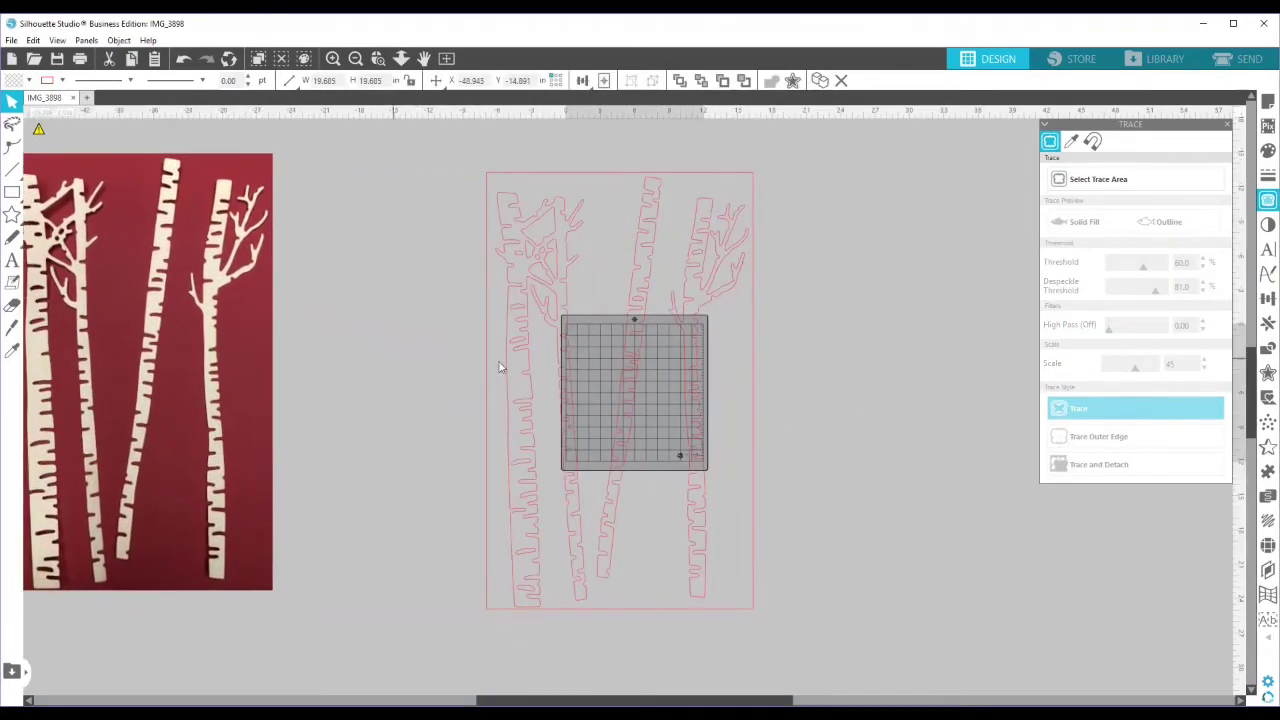
left_click_drag(523, 374, 762, 392)
left_click(801, 643)
left_click_drag(783, 703, 955, 685)
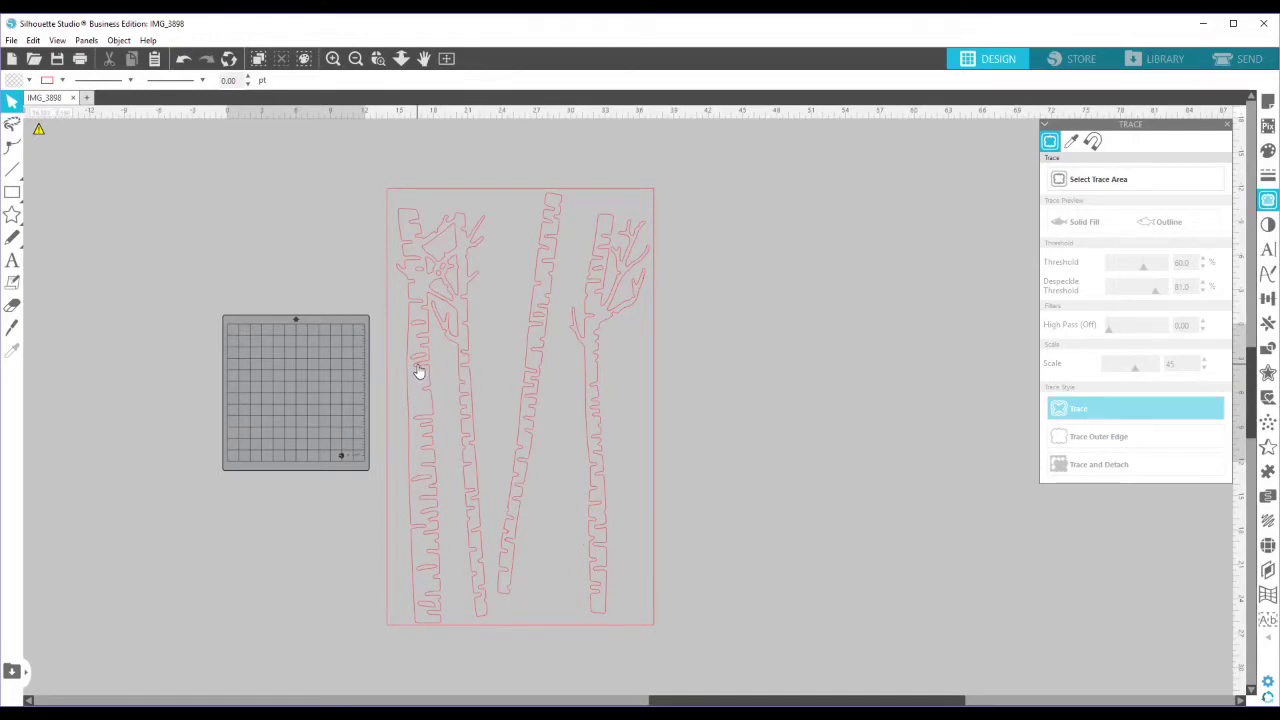
Step: Zoom in on the left tree's red outline to inspect the traced trunks and branches
left_click(381, 60)
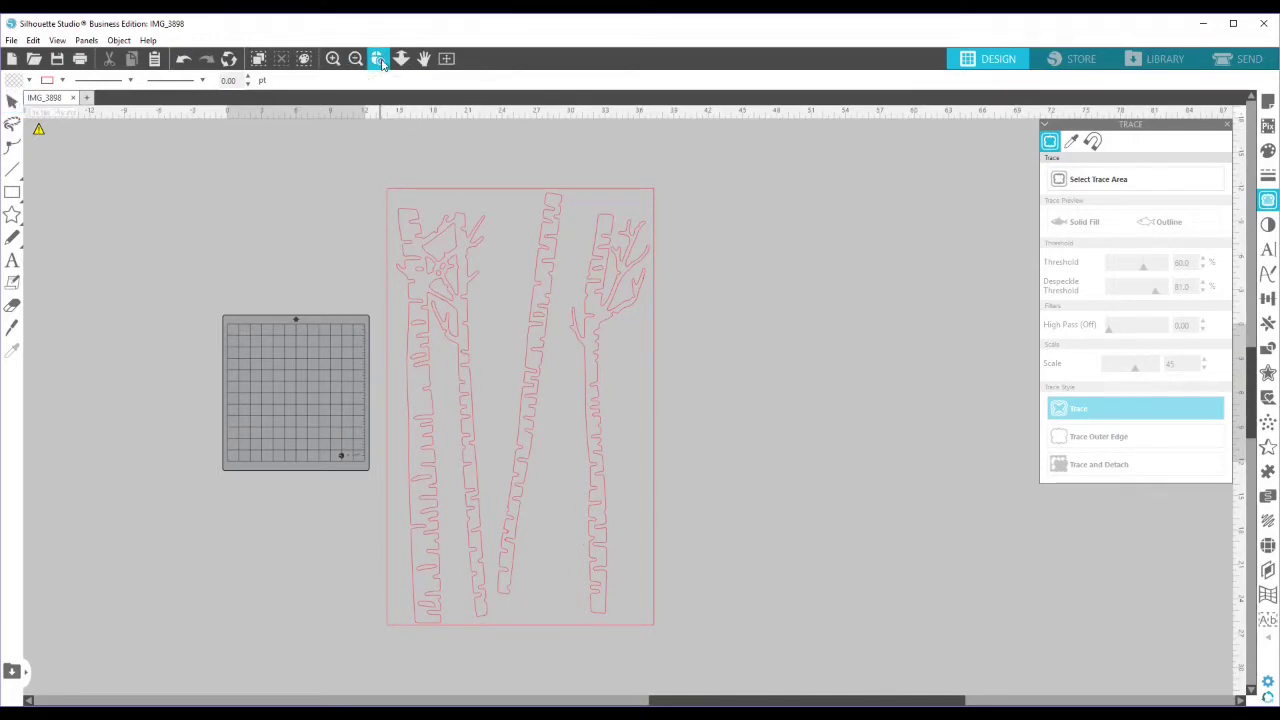
left_click(420, 368)
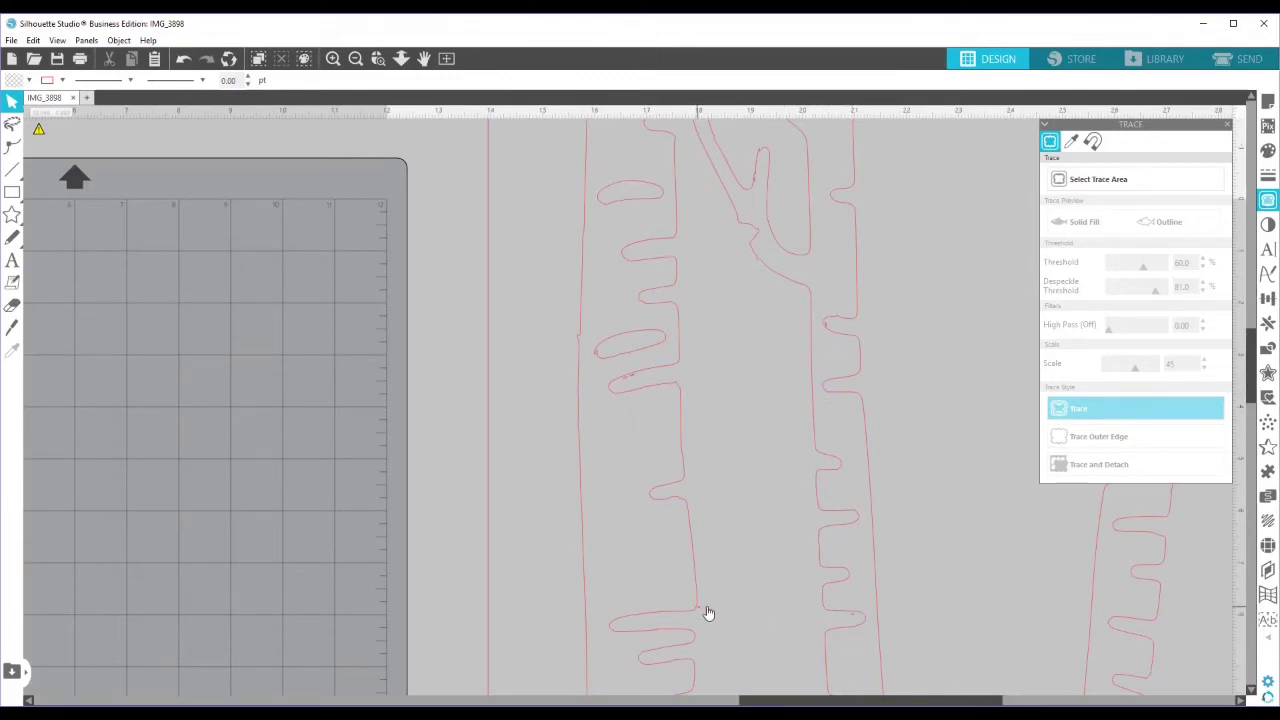
scroll(736, 405, "up", 4)
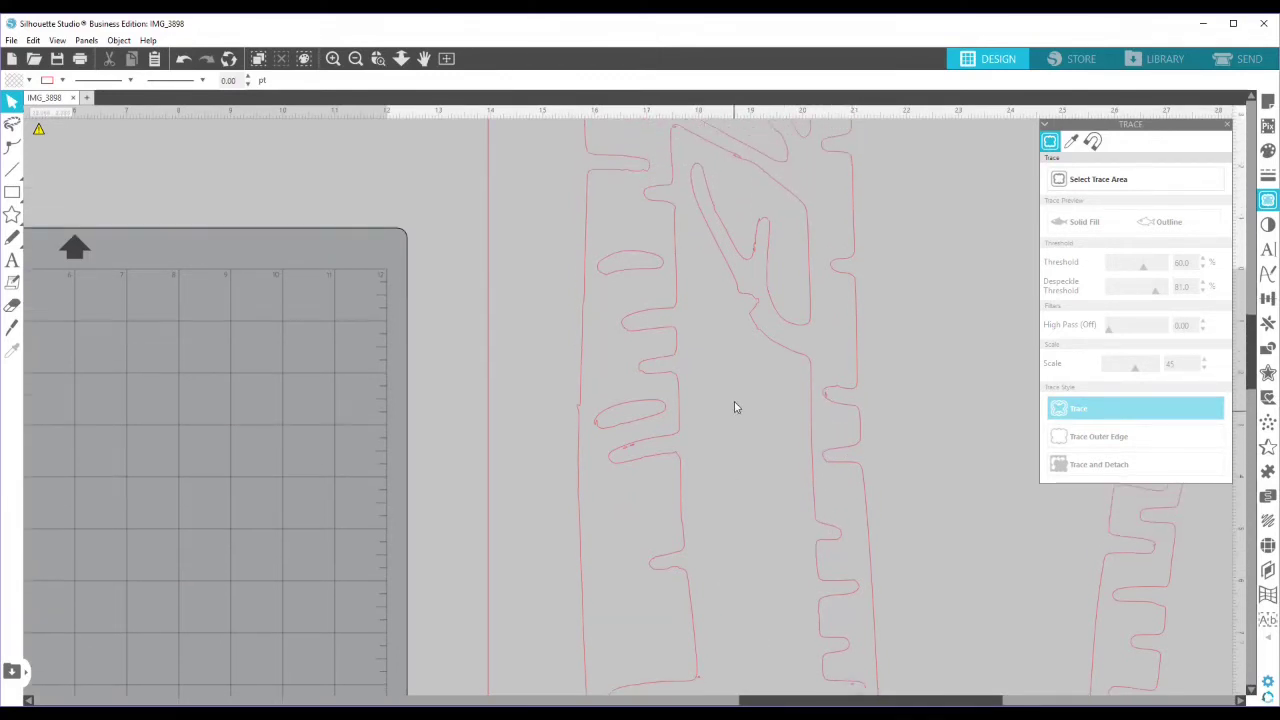
scroll(735, 408, "up", 5)
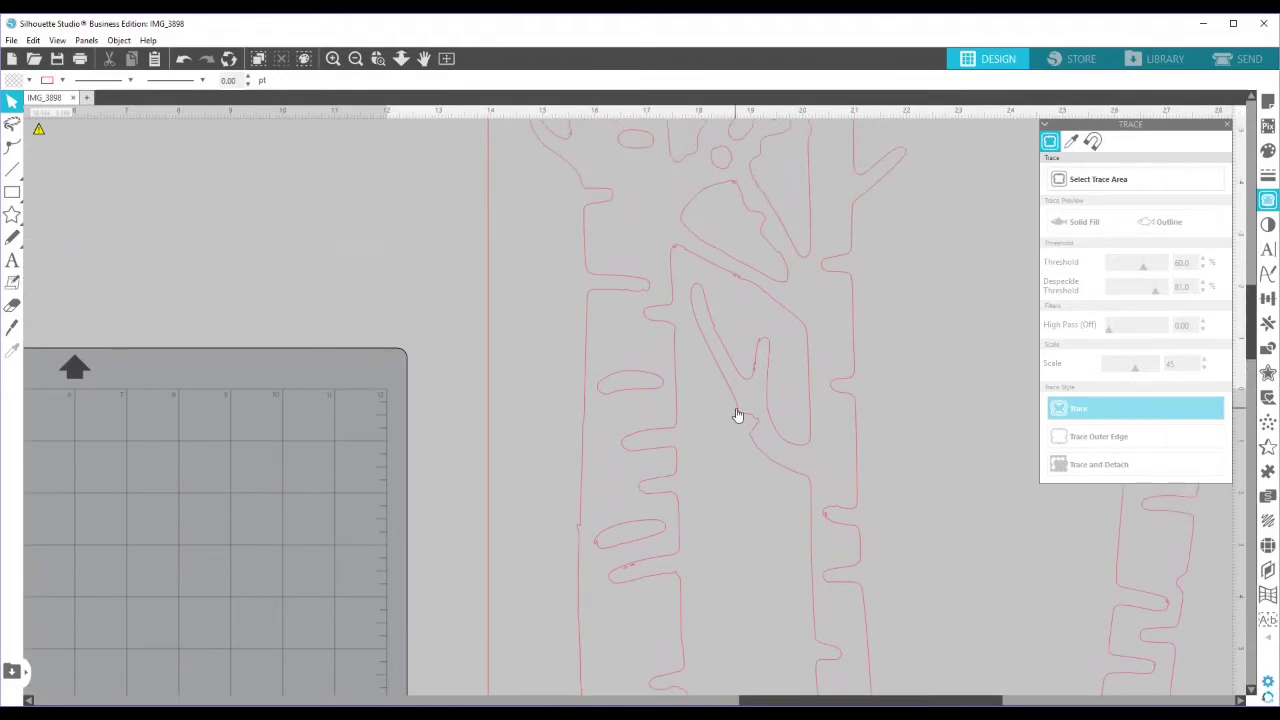
scroll(736, 416, "up", 5)
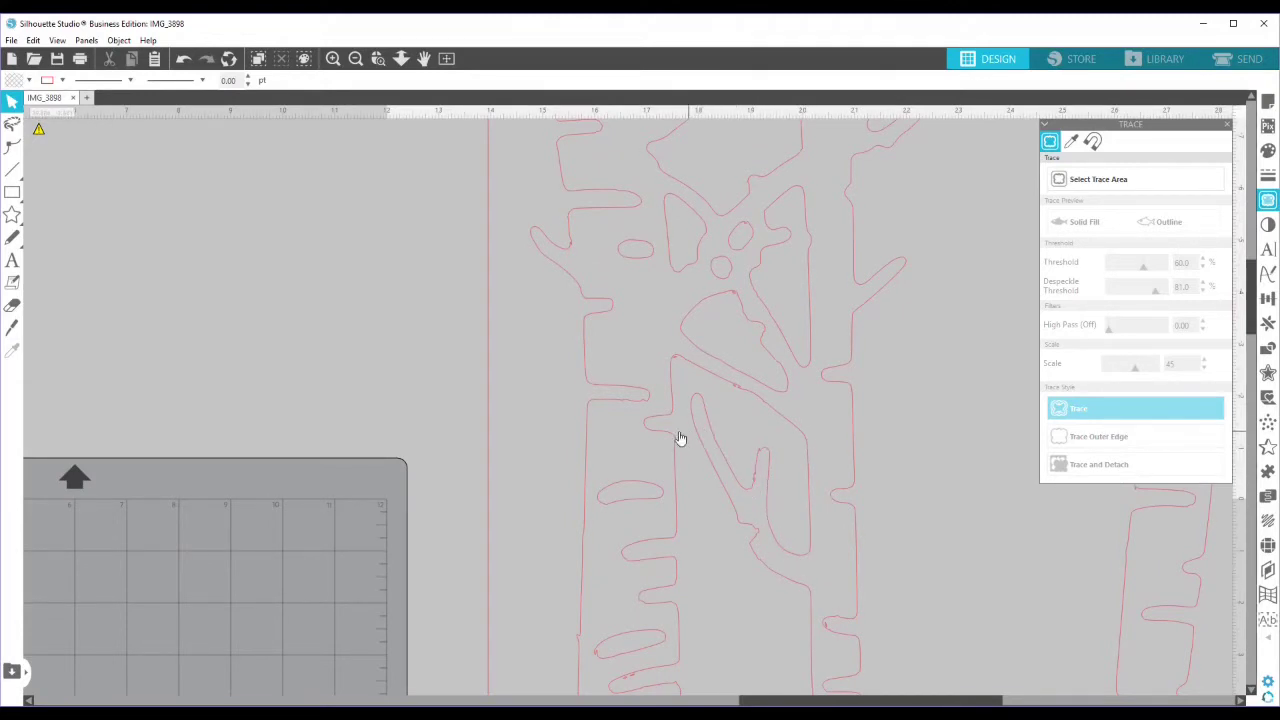
scroll(660, 402, "up", 5)
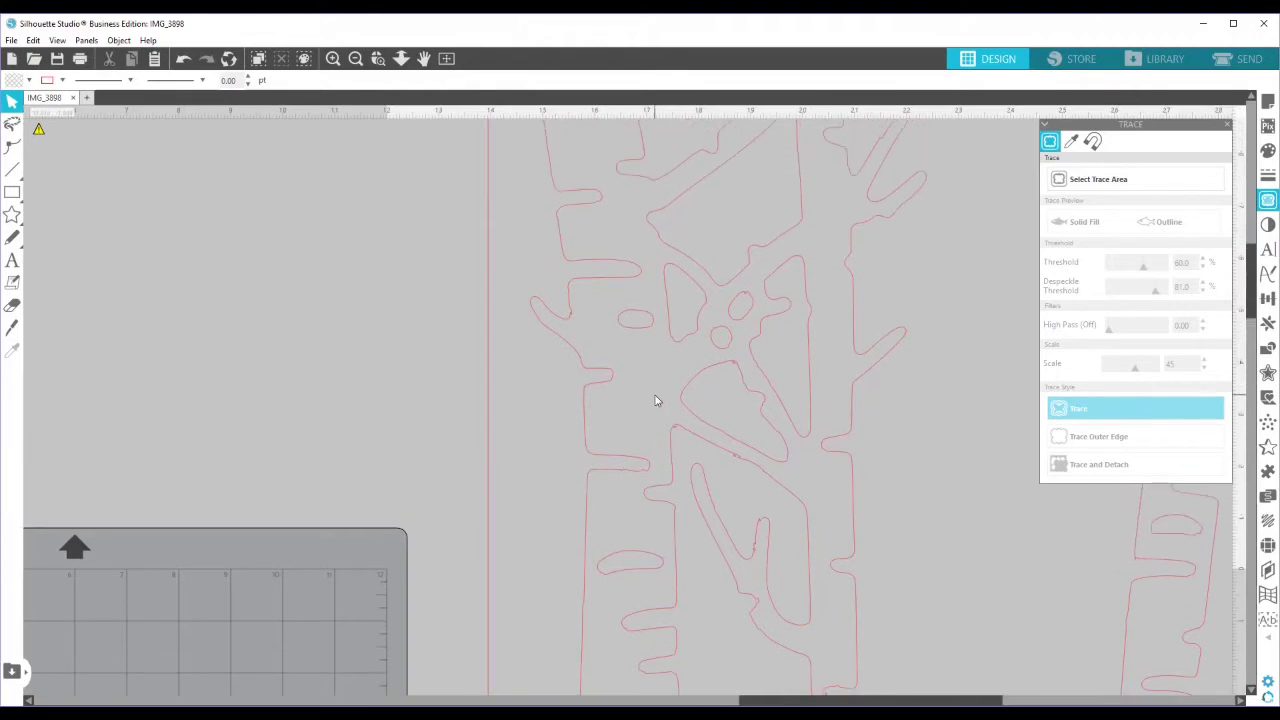
scroll(653, 401, "up", 2)
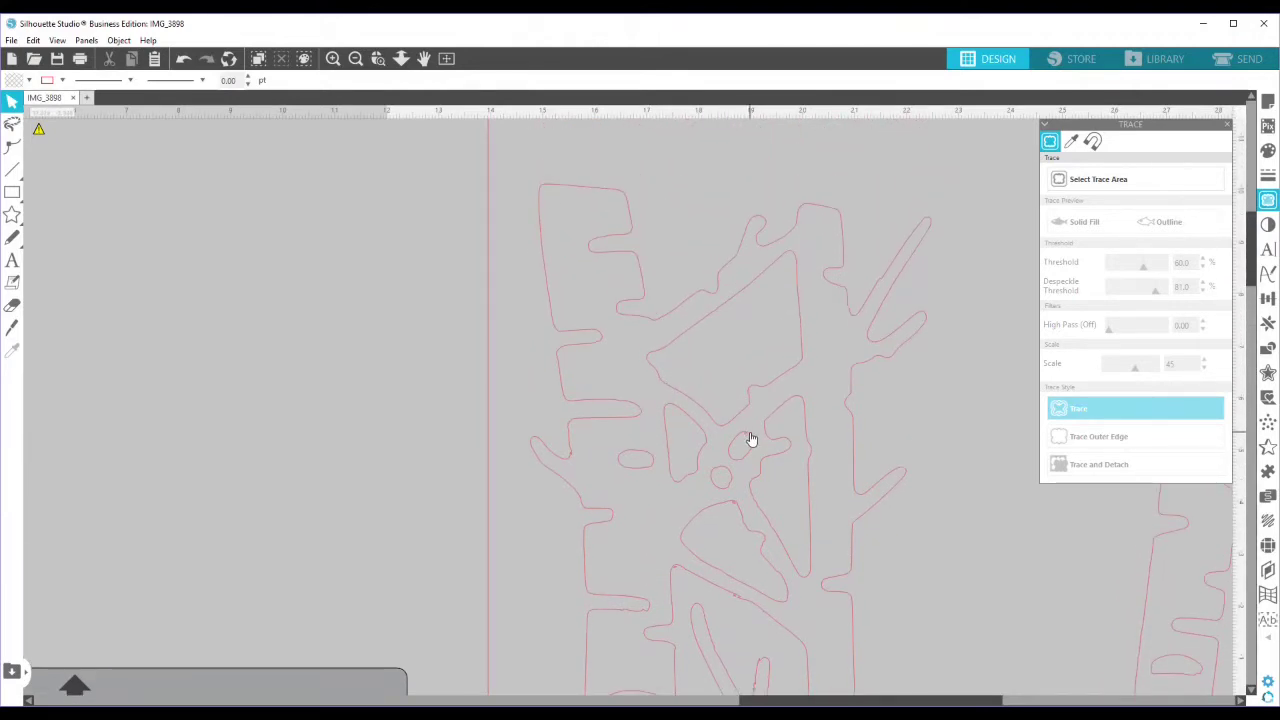
scroll(751, 440, "down", 4)
scroll(751, 440, "down", 1)
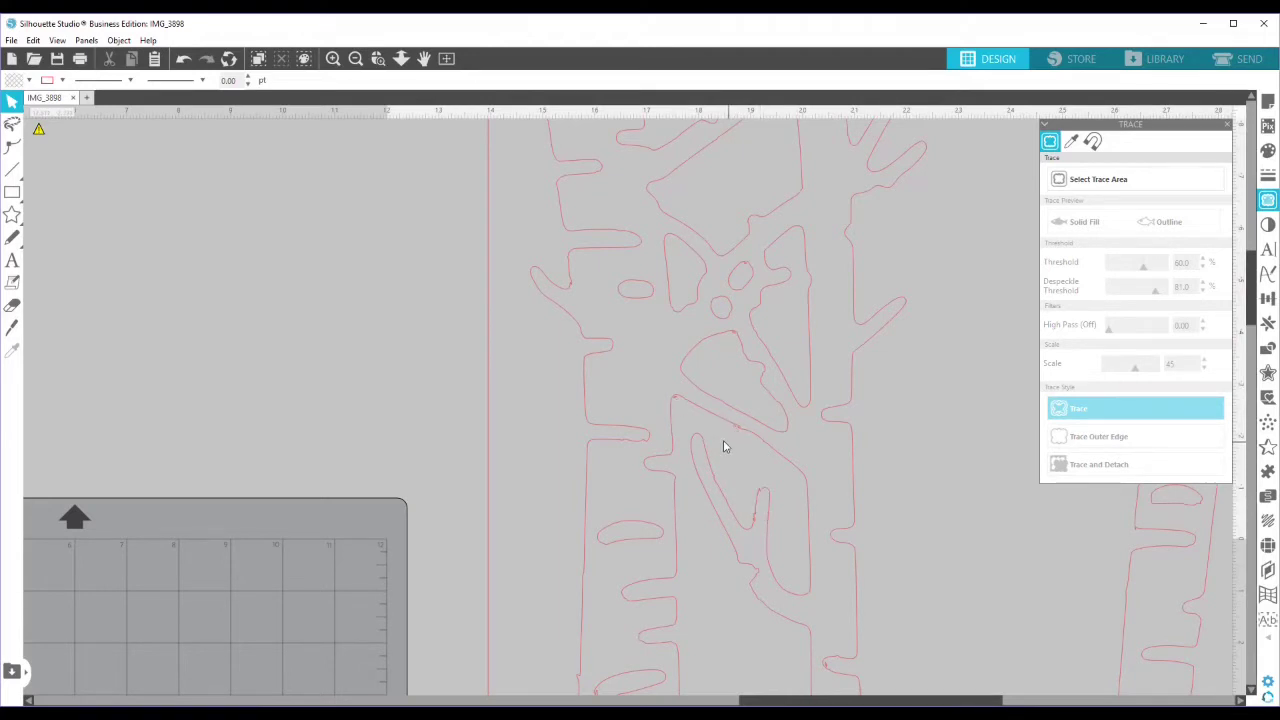
Step: Release the traced tree outline's compound path into separate pieces
right_click(666, 376)
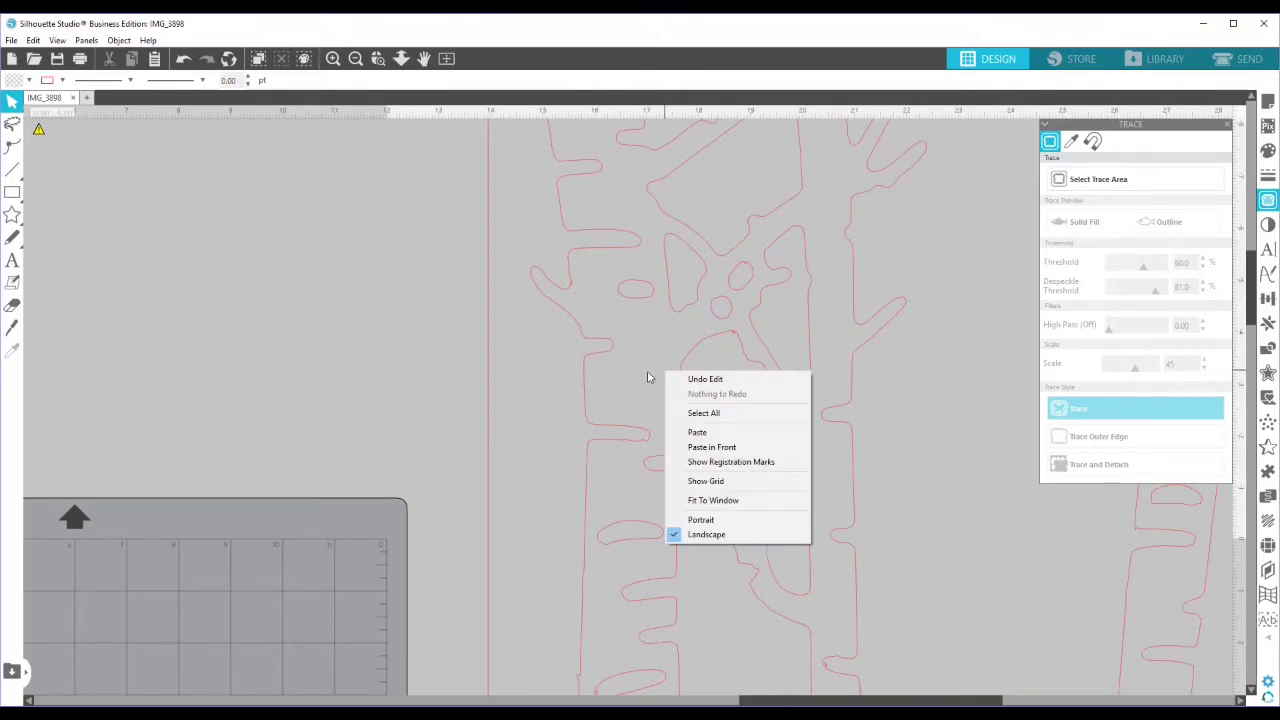
left_click(648, 374)
right_click(652, 370)
left_click(551, 380)
right_click(550, 377)
left_click(414, 355)
right_click(488, 383)
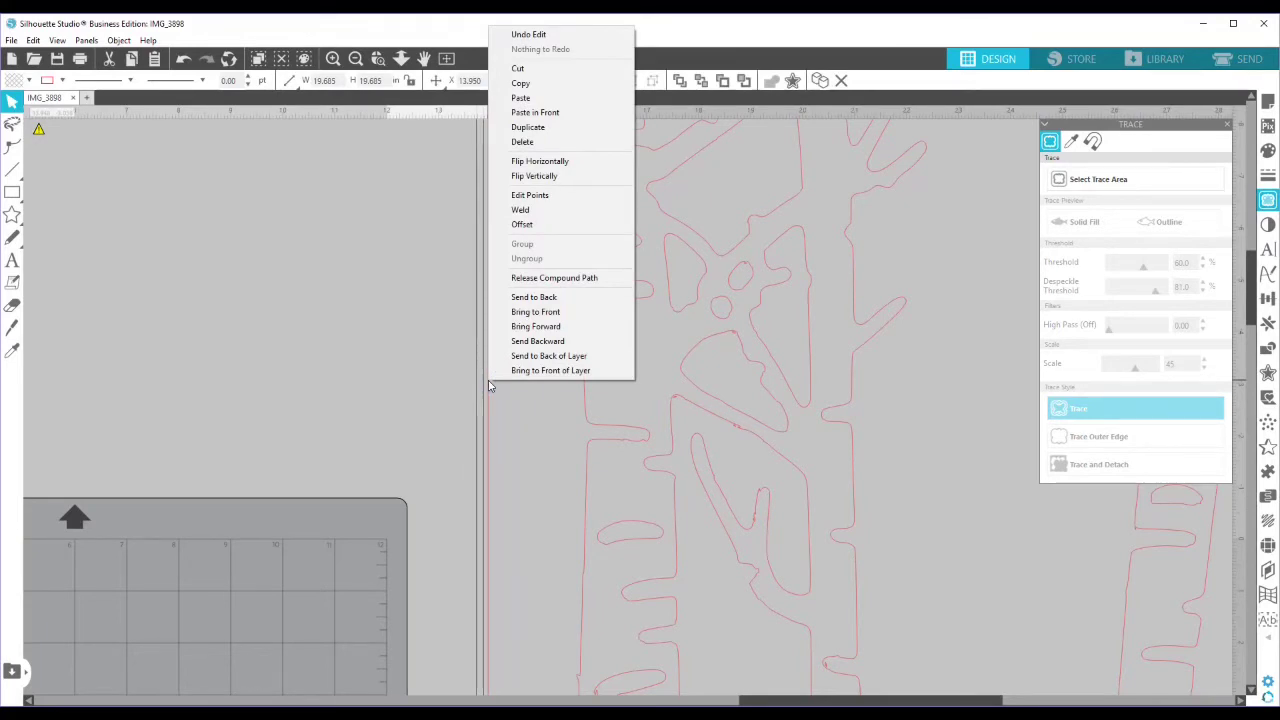
left_click(567, 285)
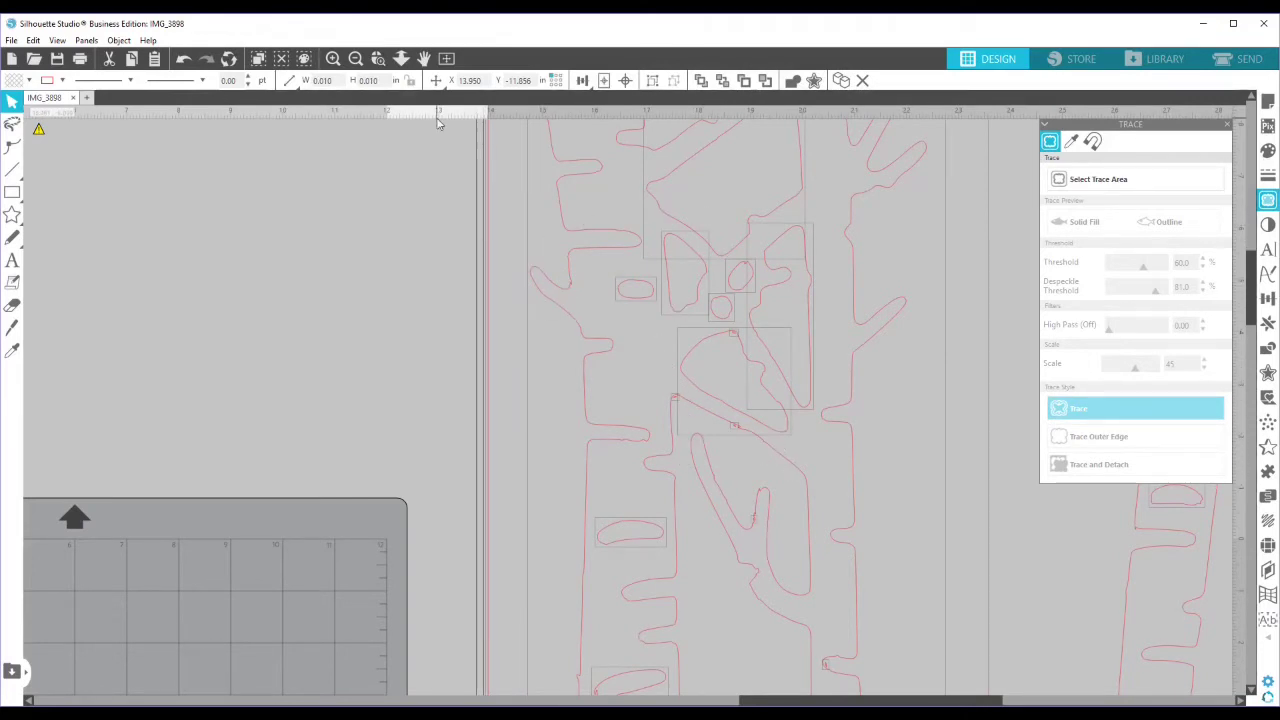
left_click(356, 58)
left_click(356, 58)
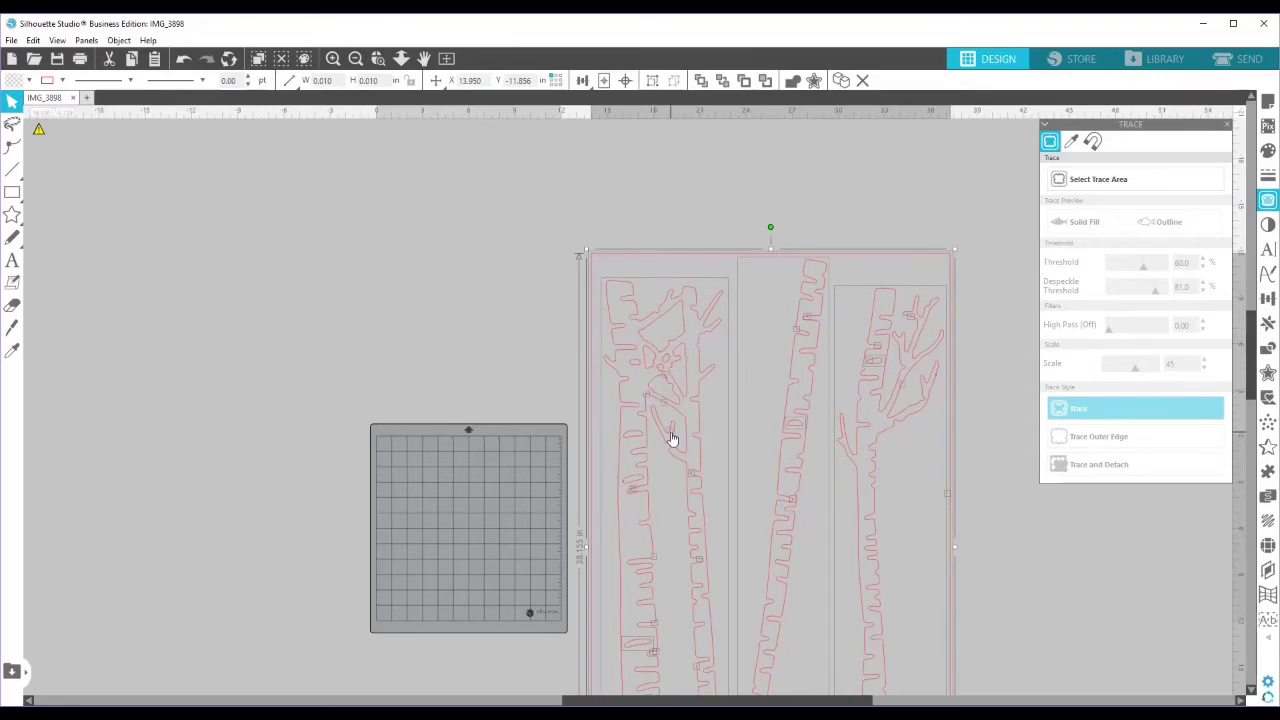
scroll(670, 515, "down", 2)
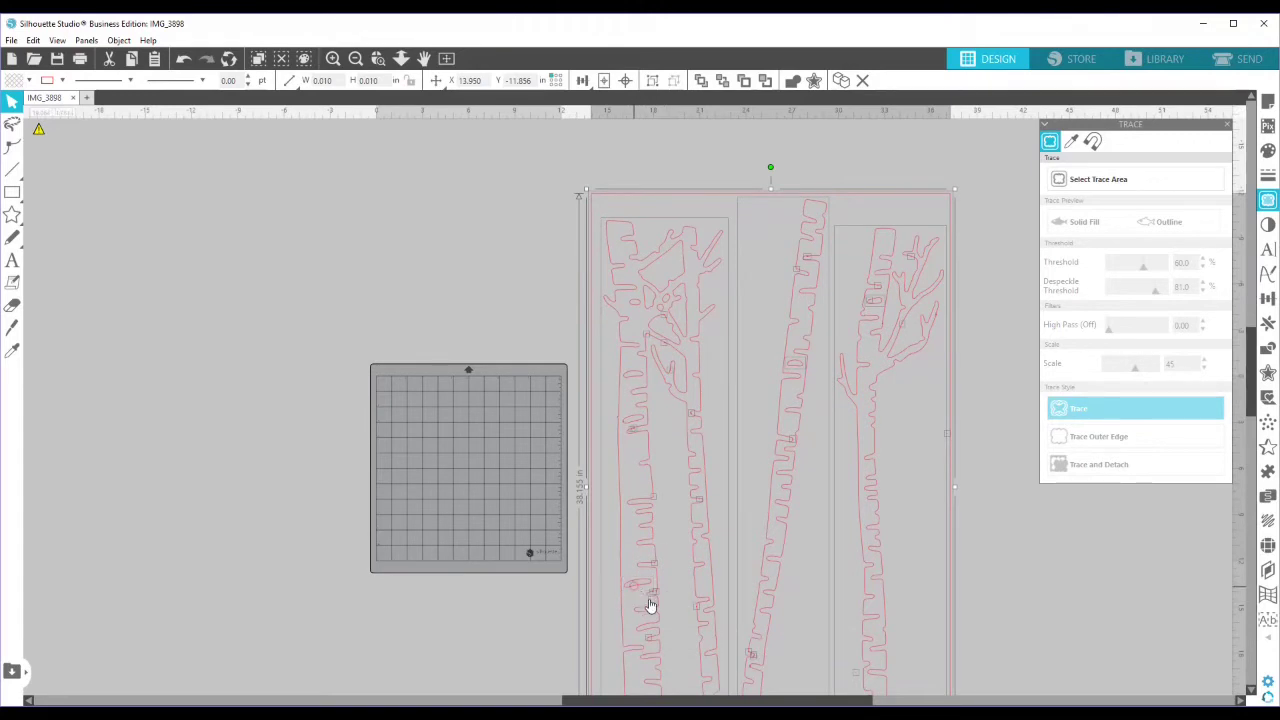
scroll(651, 606, "down", 3)
scroll(654, 612, "down", 1)
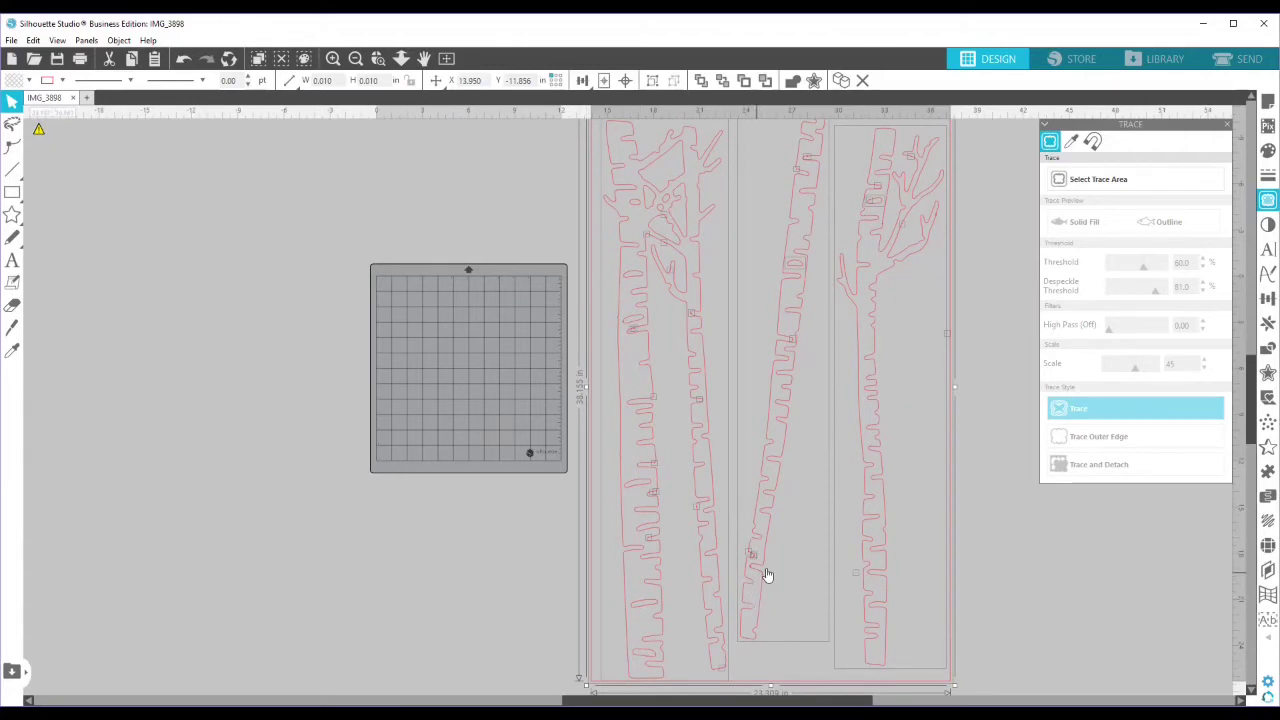
scroll(810, 440, "up", 3)
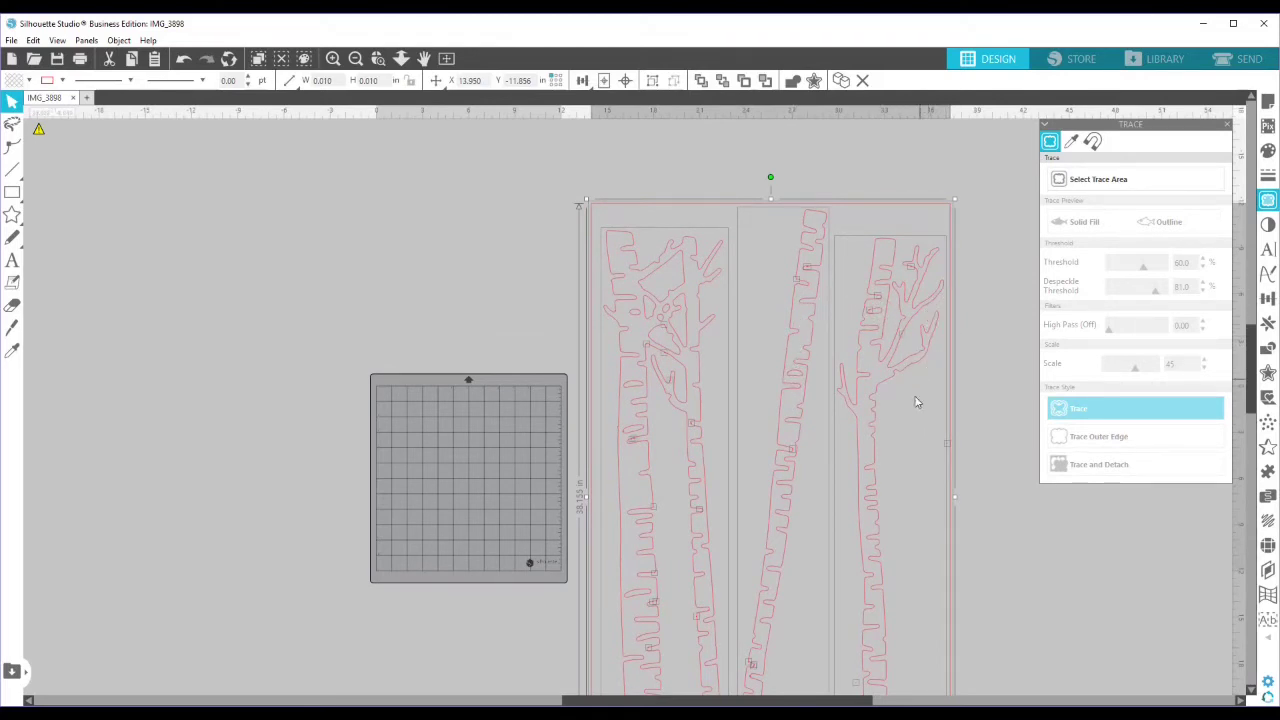
scroll(900, 486, "down", 2)
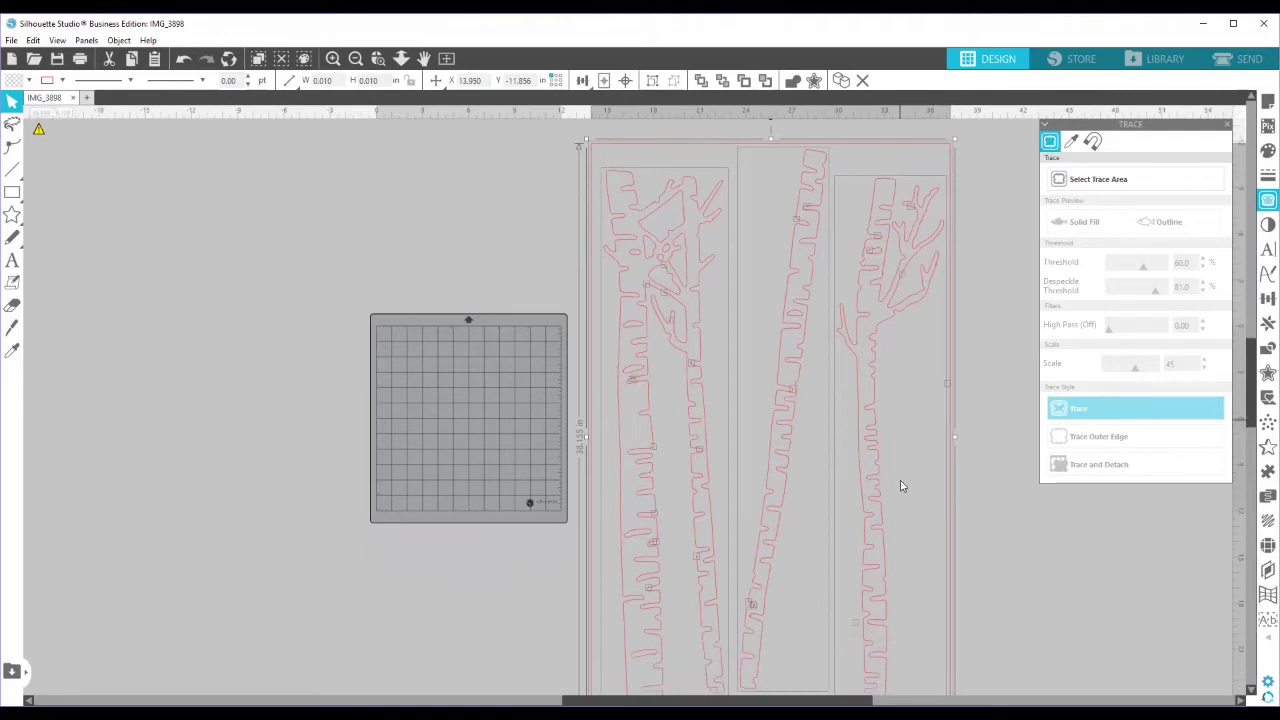
scroll(900, 486, "down", 2)
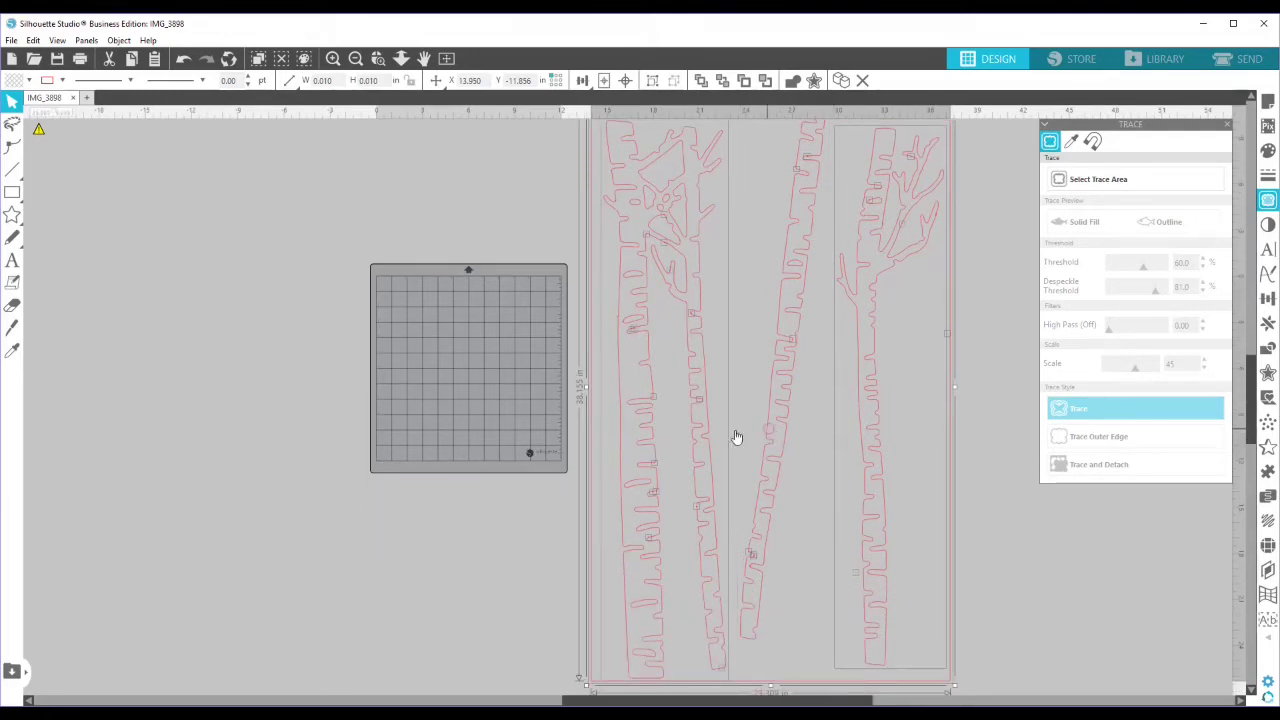
left_click(698, 428)
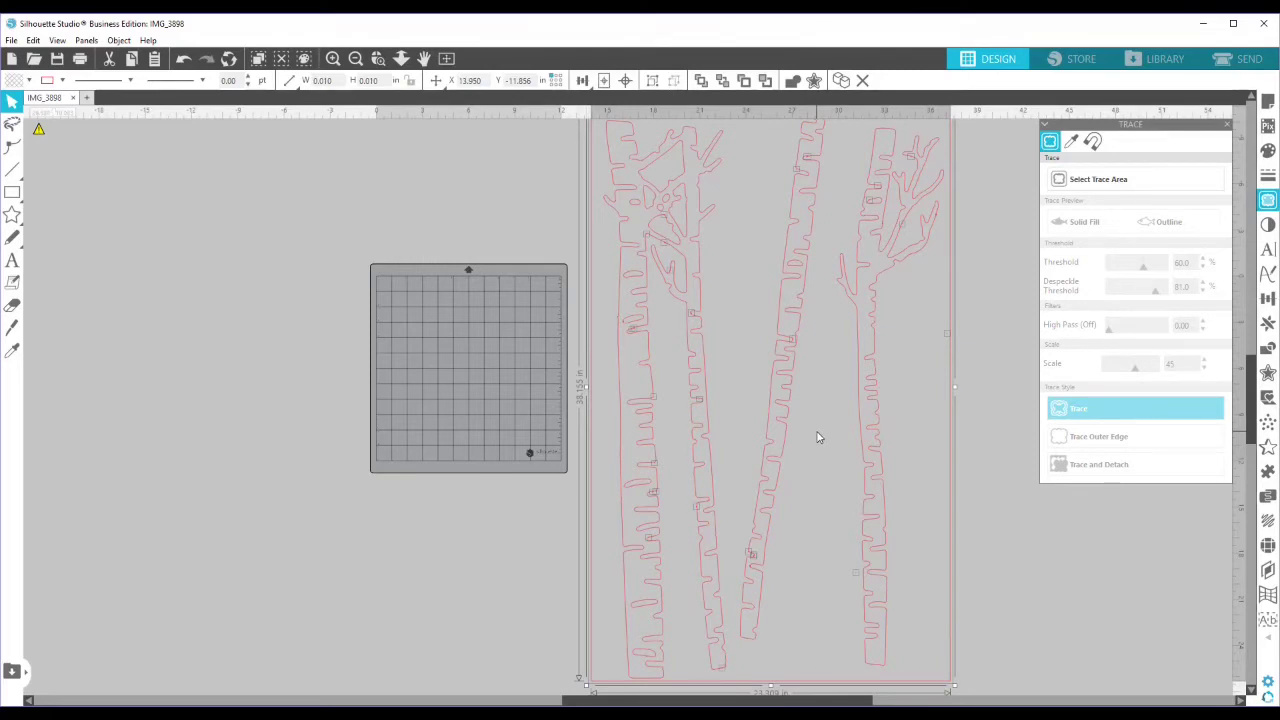
left_click(817, 437)
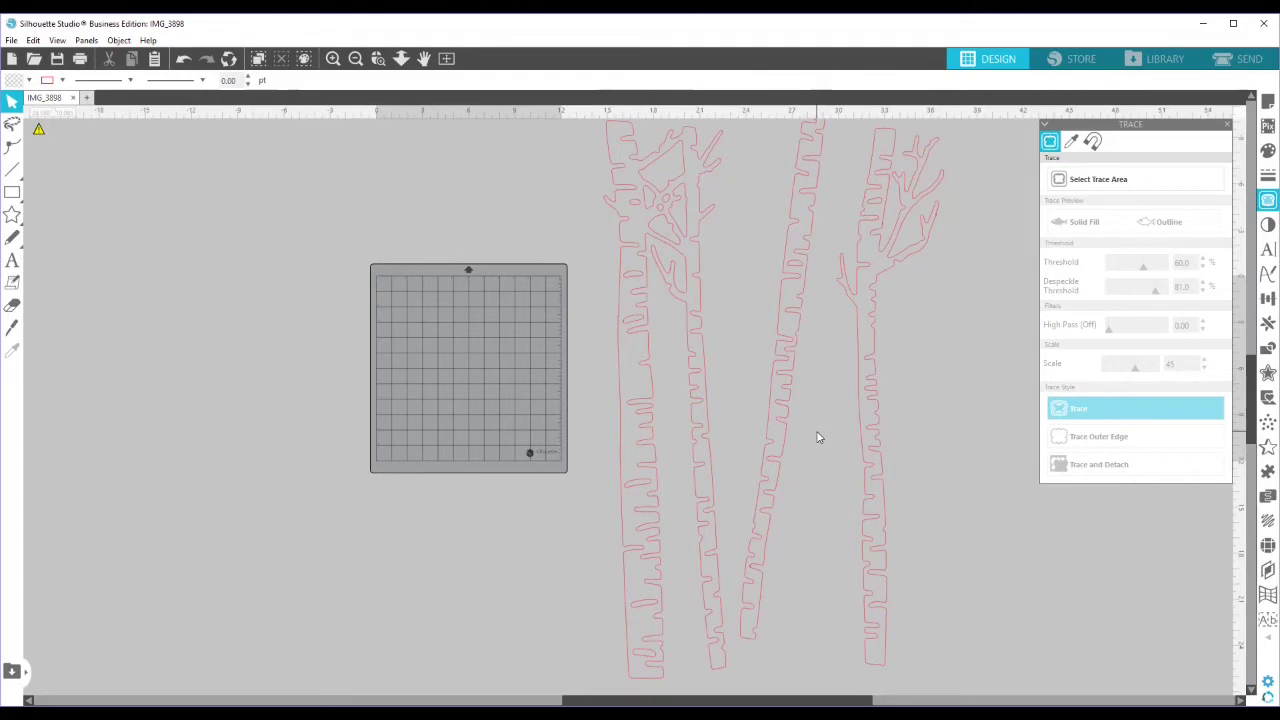
scroll(817, 437, "up", 2)
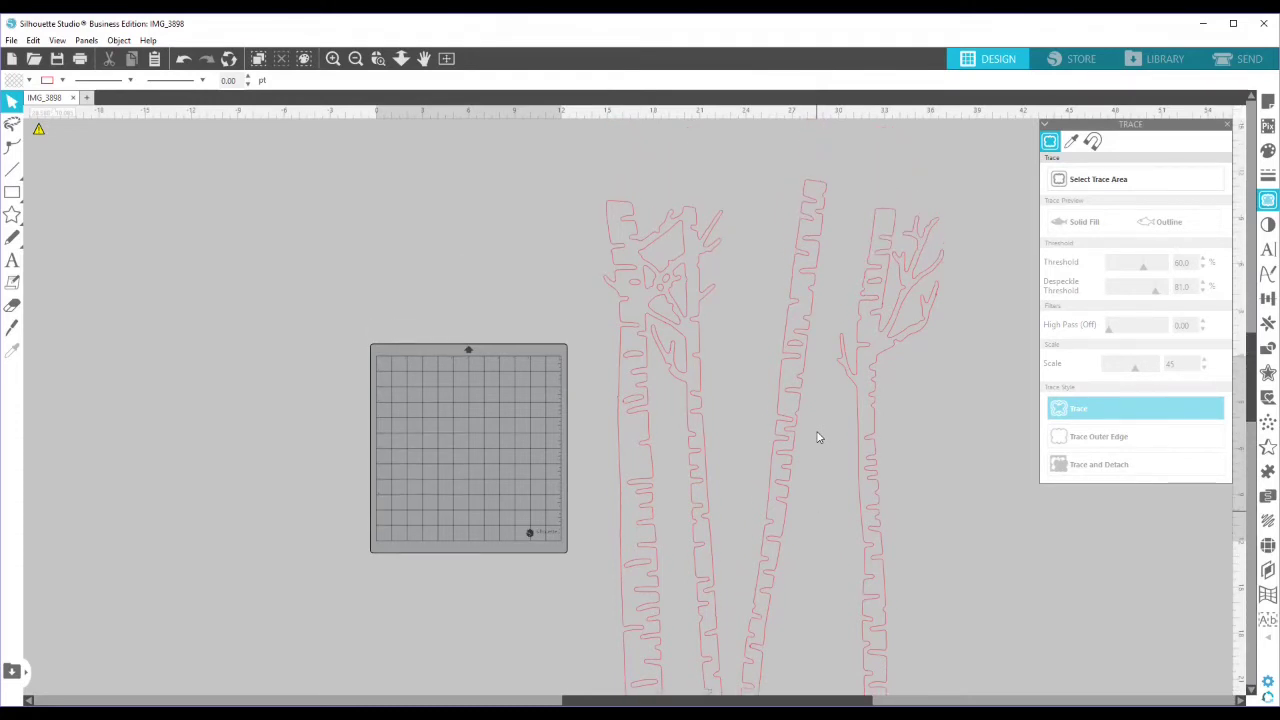
scroll(817, 437, "up", 1)
scroll(817, 437, "down", 1)
scroll(817, 437, "up", 1)
left_click(355, 58)
left_click(355, 58)
left_click(355, 58)
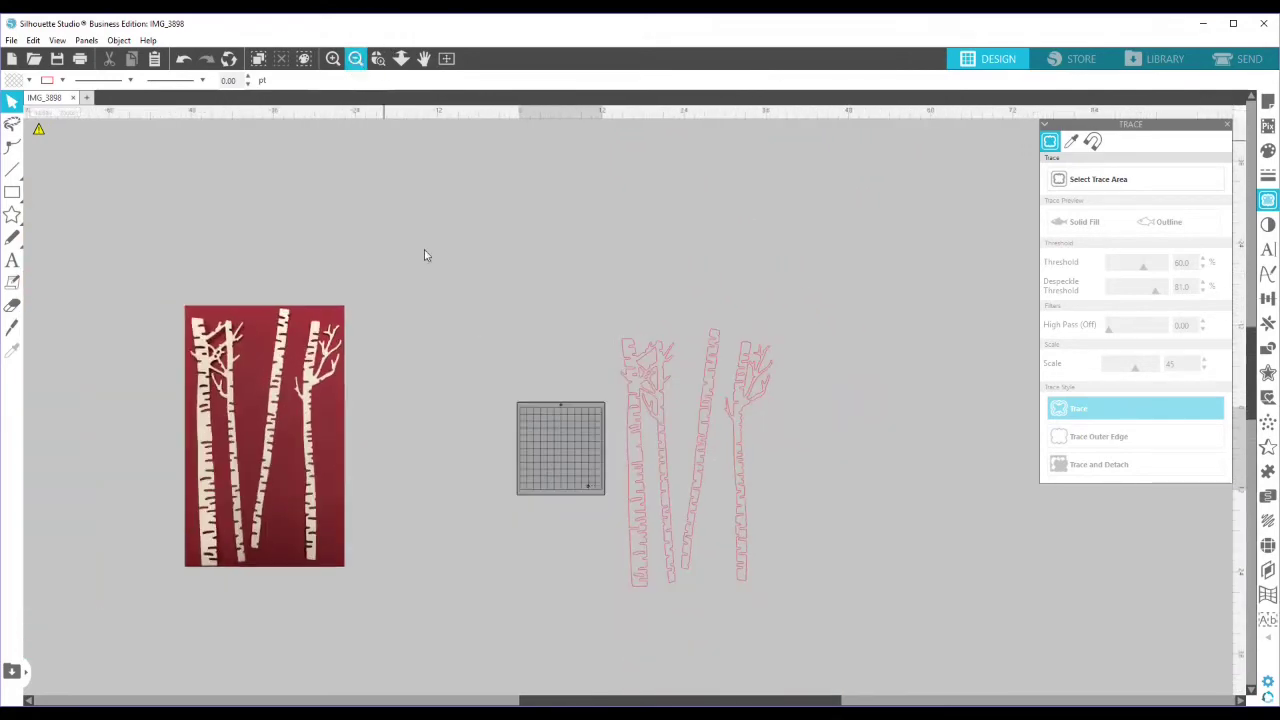
scroll(480, 260, "down", 1)
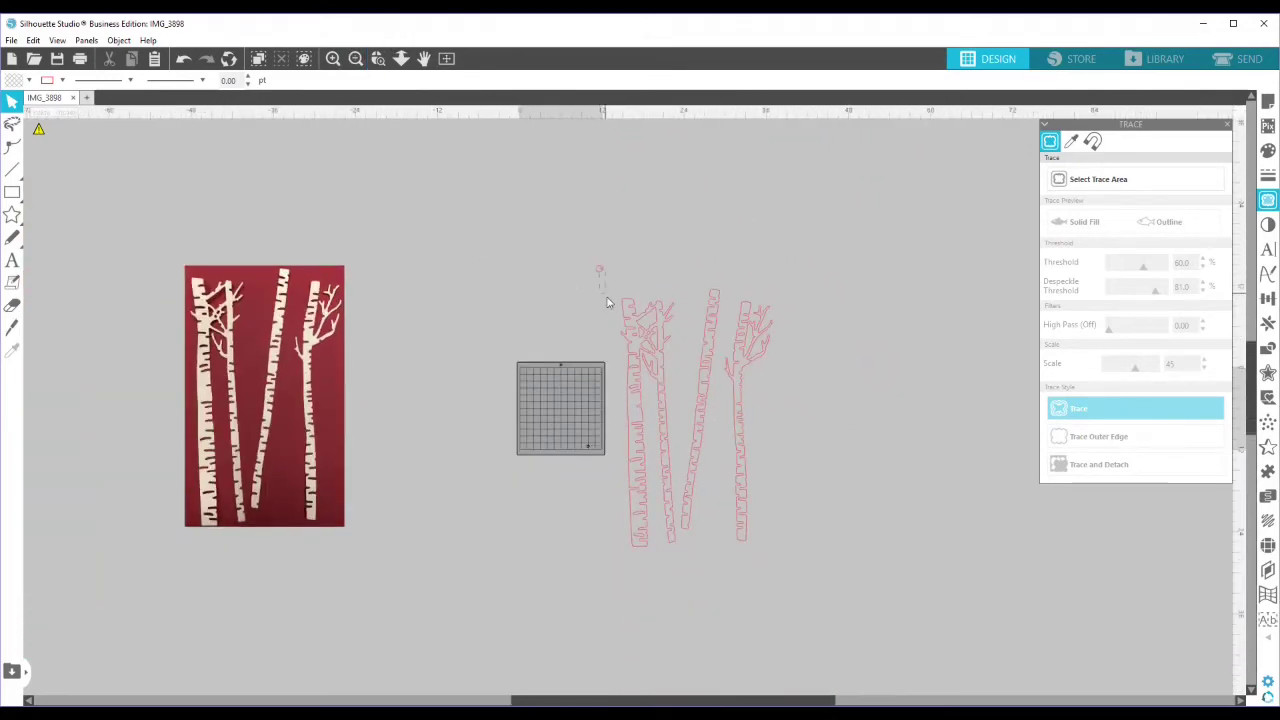
Step: Join the left tree's pieces into a compound path and move it left of the mat
left_click(607, 302)
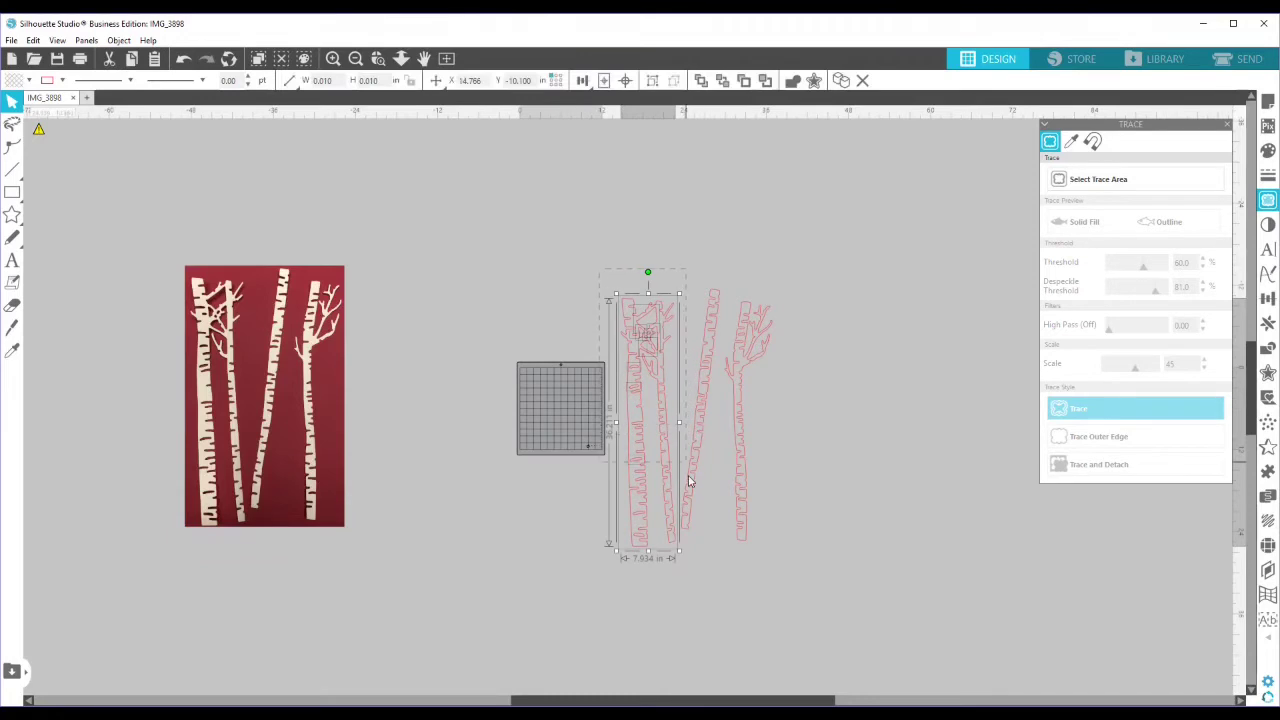
left_click_drag(679, 549, 676, 555)
right_click(646, 452)
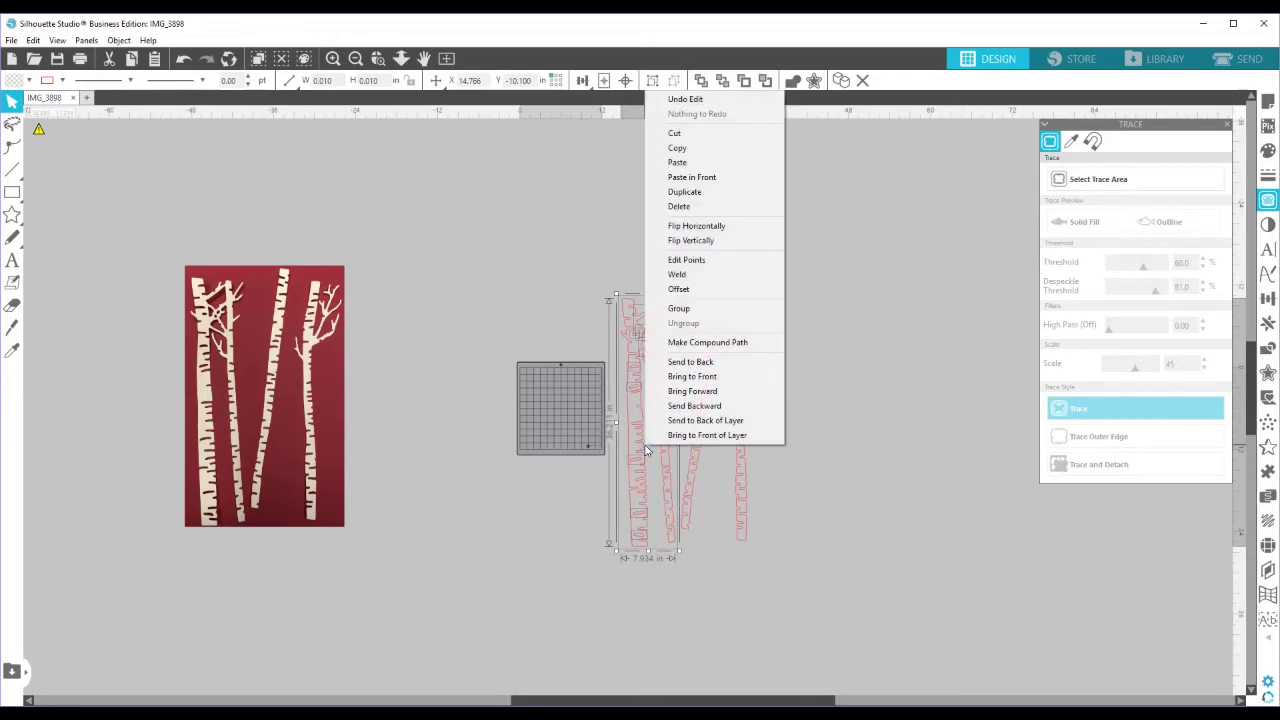
left_click(695, 344)
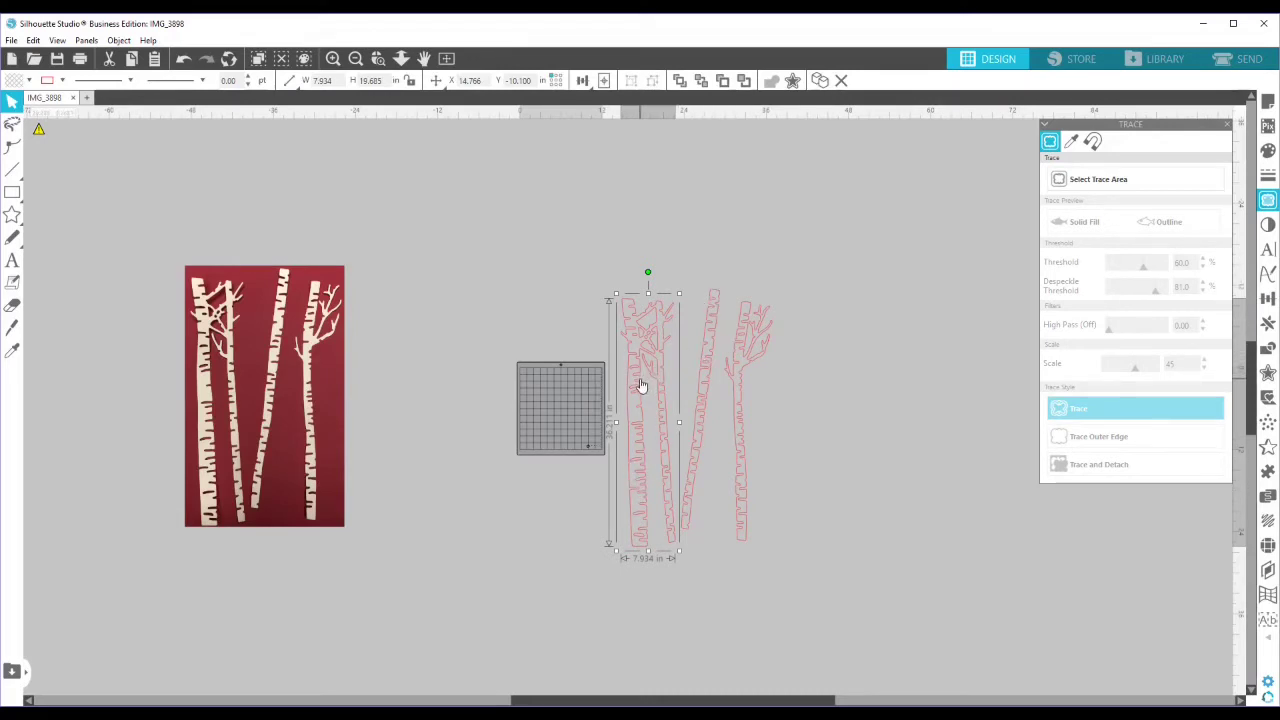
left_click_drag(646, 371, 456, 301)
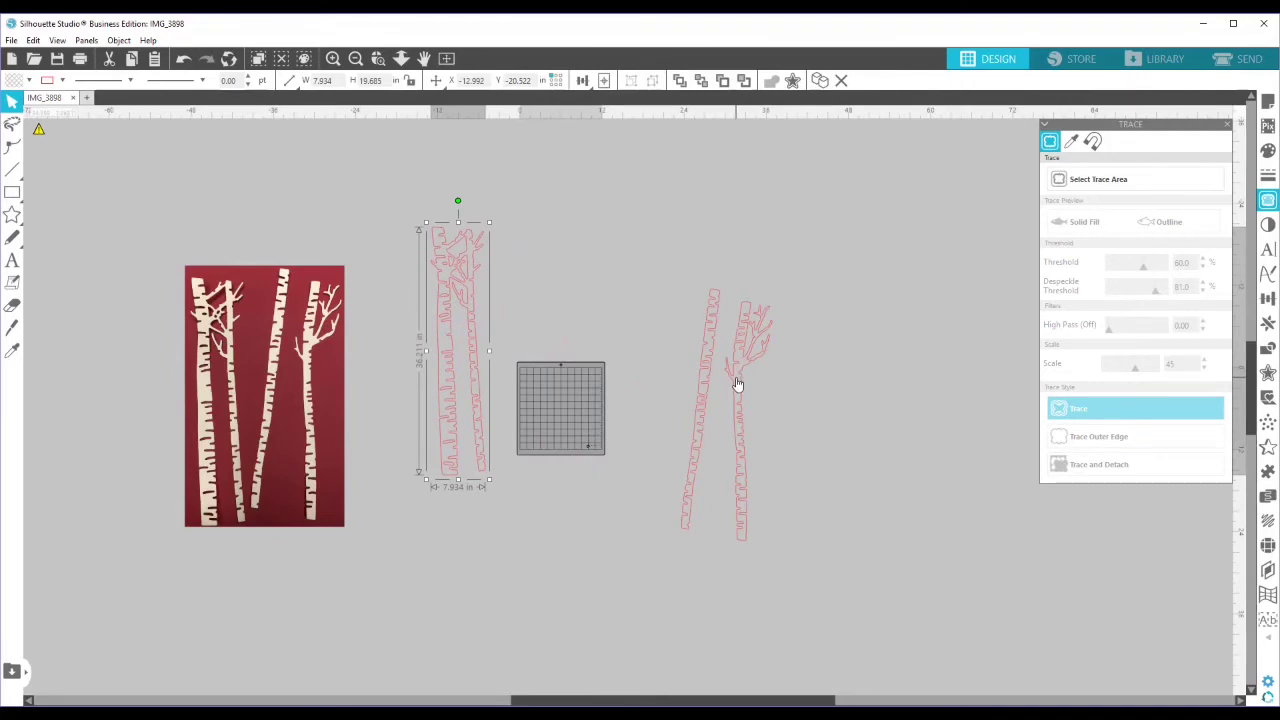
Step: Make the middle trunk a compound path and move it beside the mat
left_click_drag(686, 272, 724, 519)
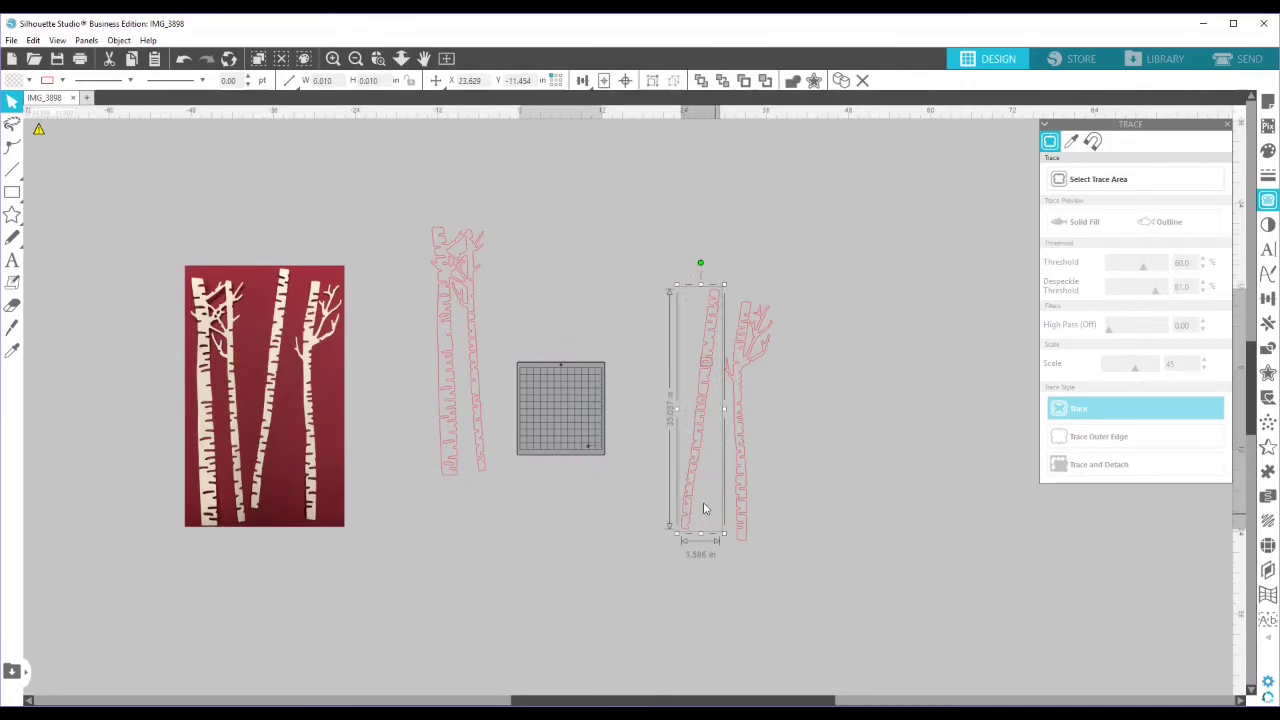
right_click(691, 463)
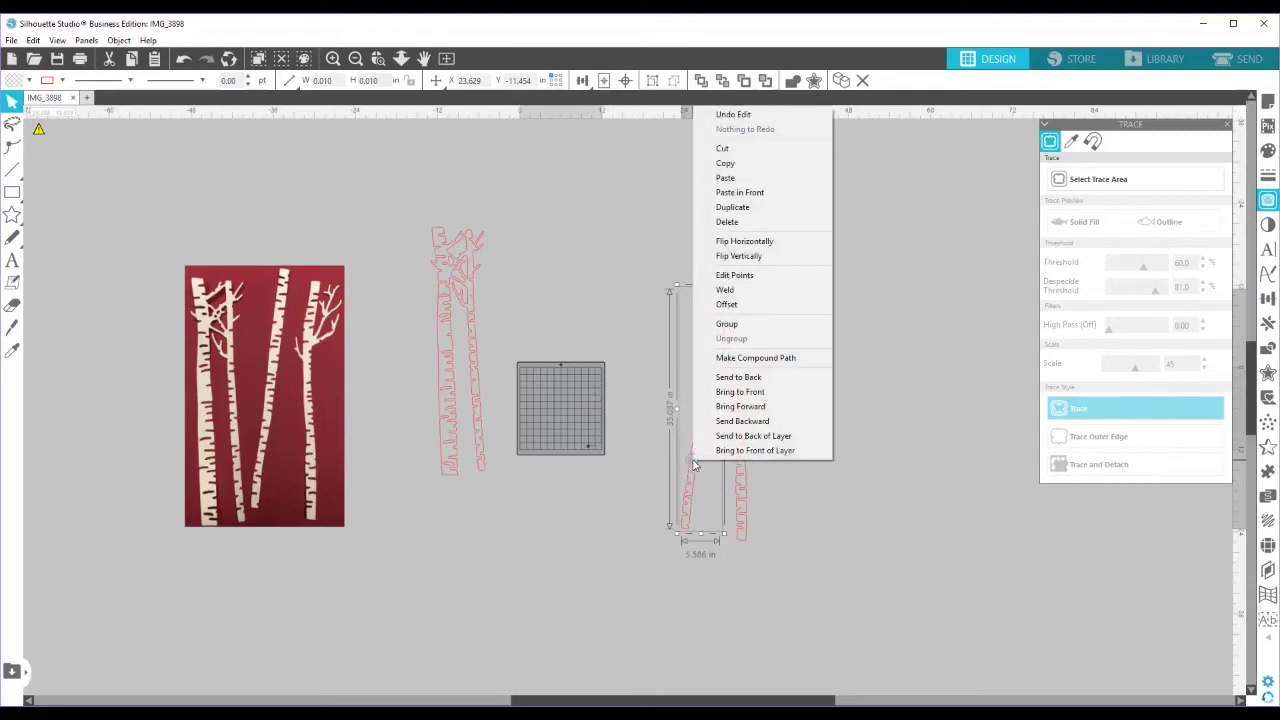
left_click(729, 358)
left_click_drag(697, 414, 641, 378)
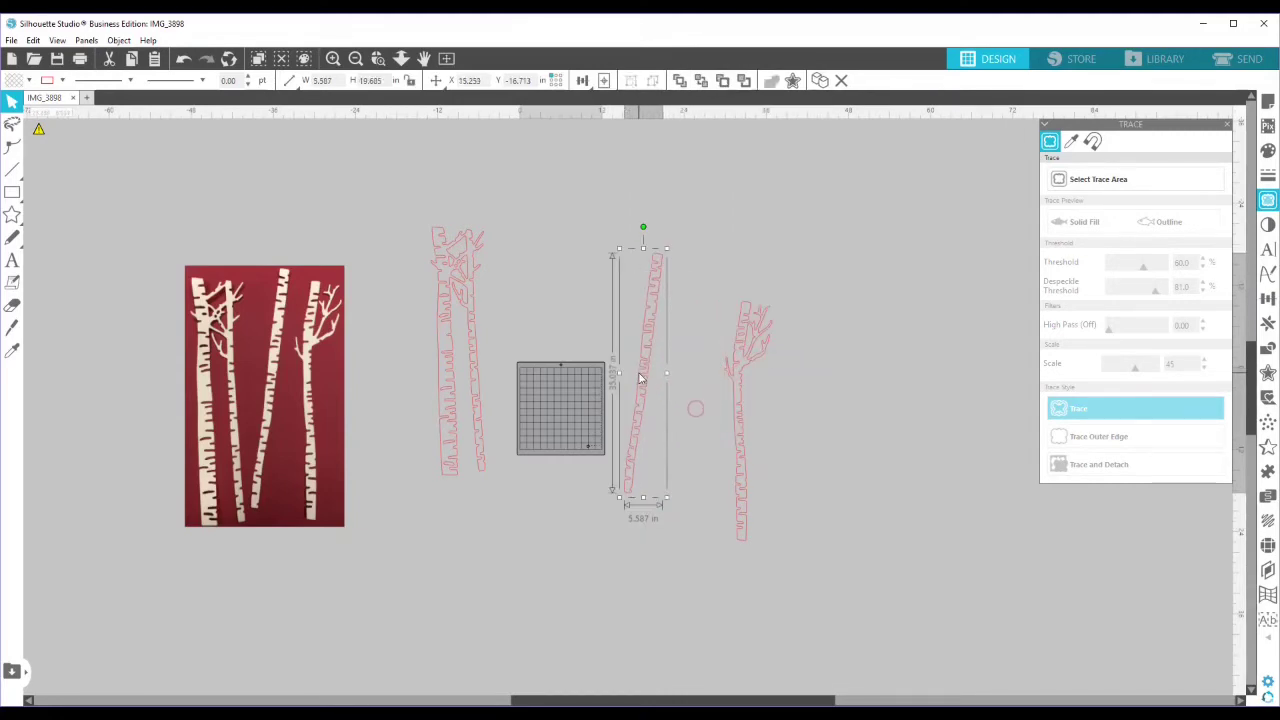
Step: Make the right tree a compound path and place the slanted middle trunk beside it
left_click(741, 530)
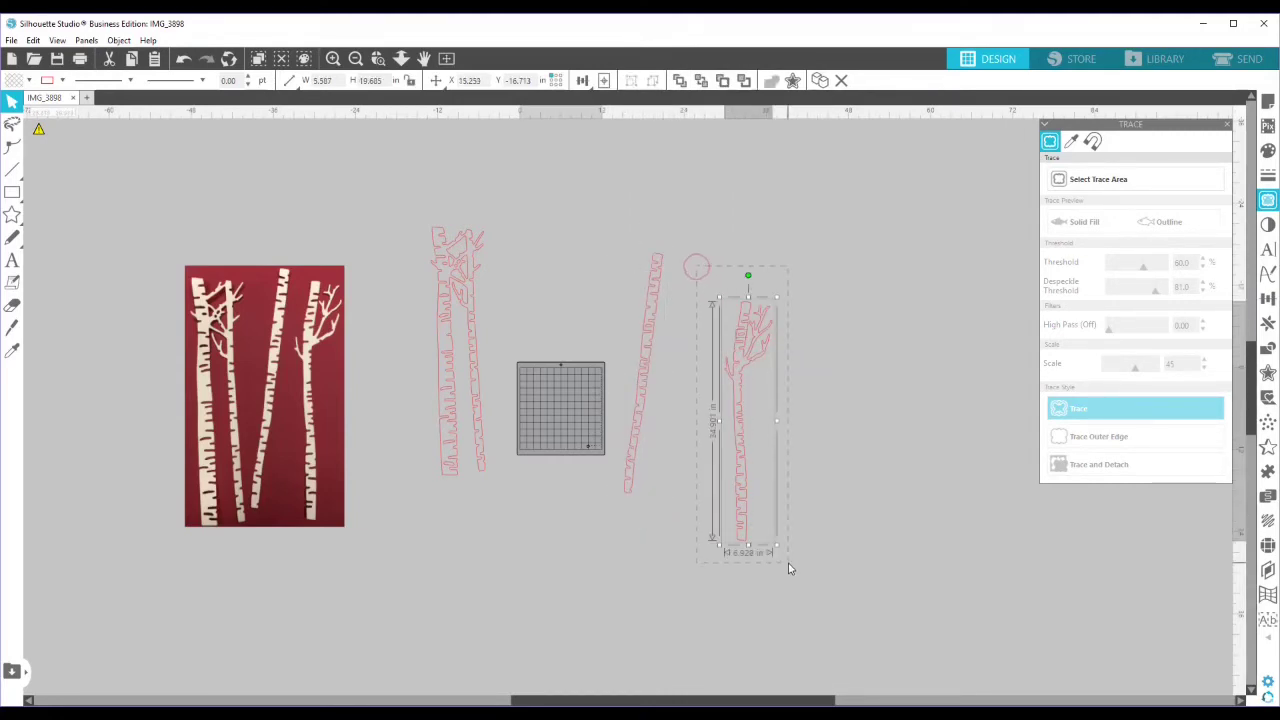
right_click(745, 495)
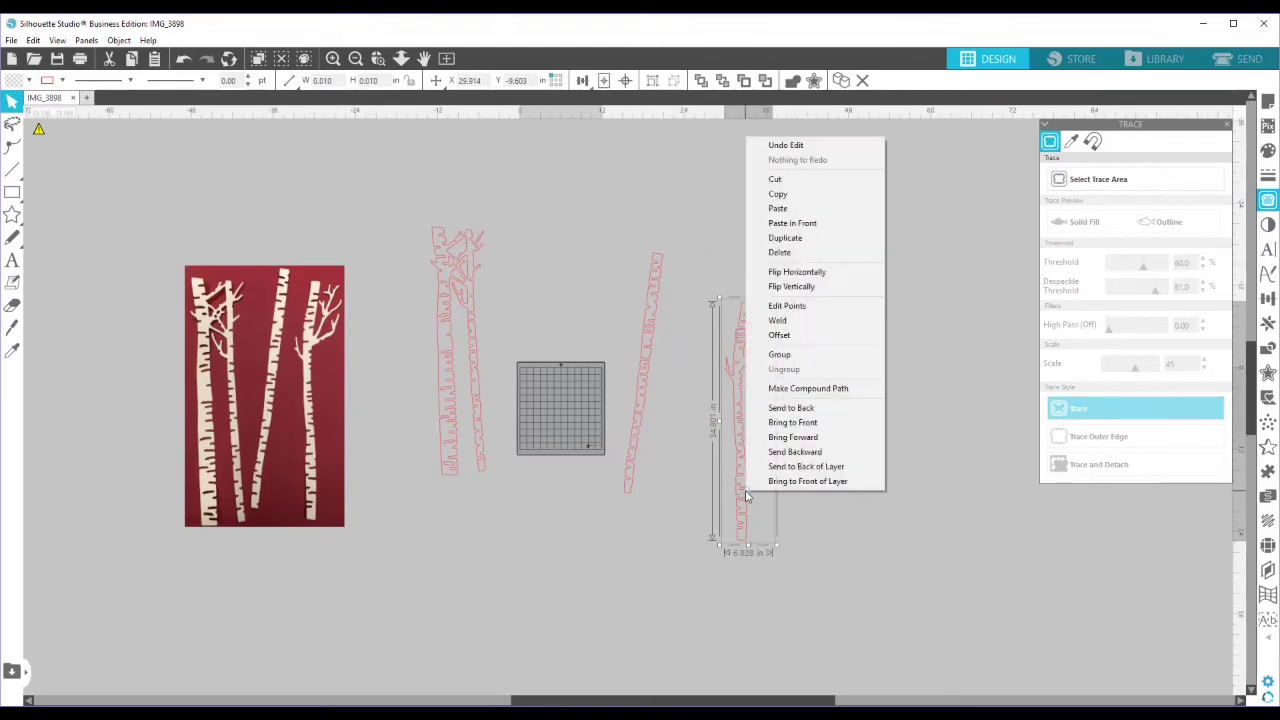
left_click(815, 389)
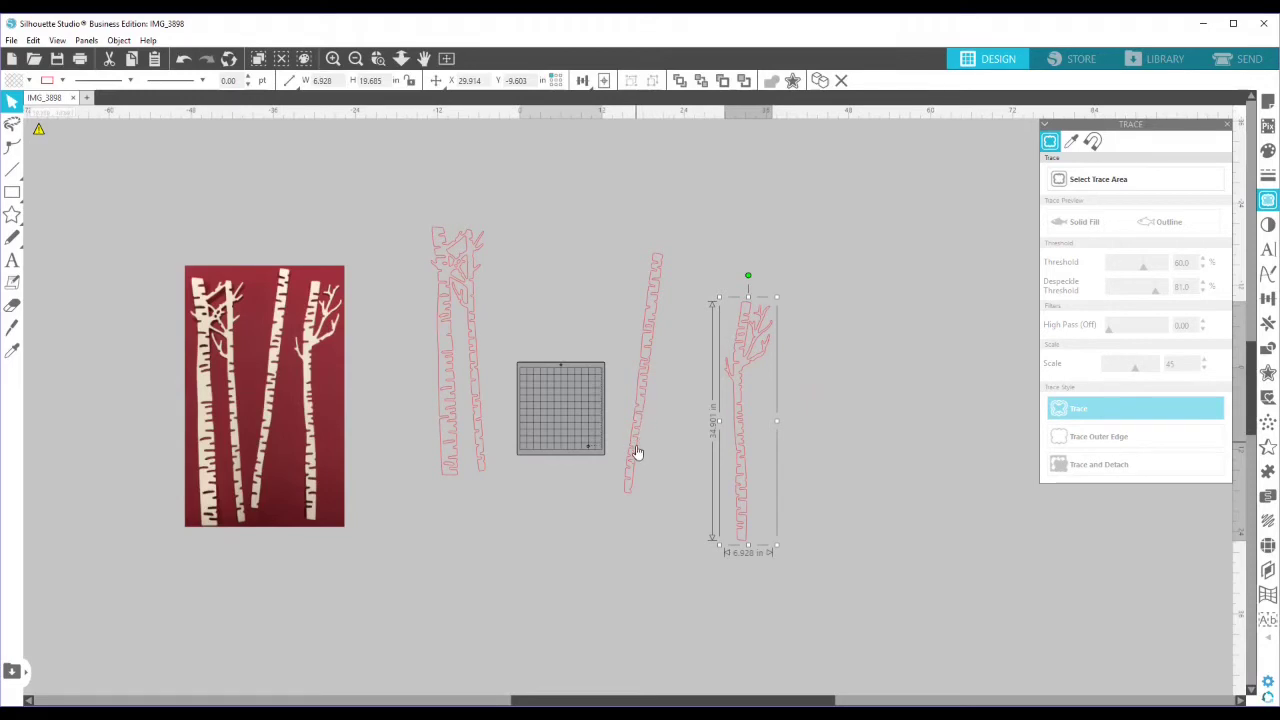
left_click_drag(634, 449, 692, 508)
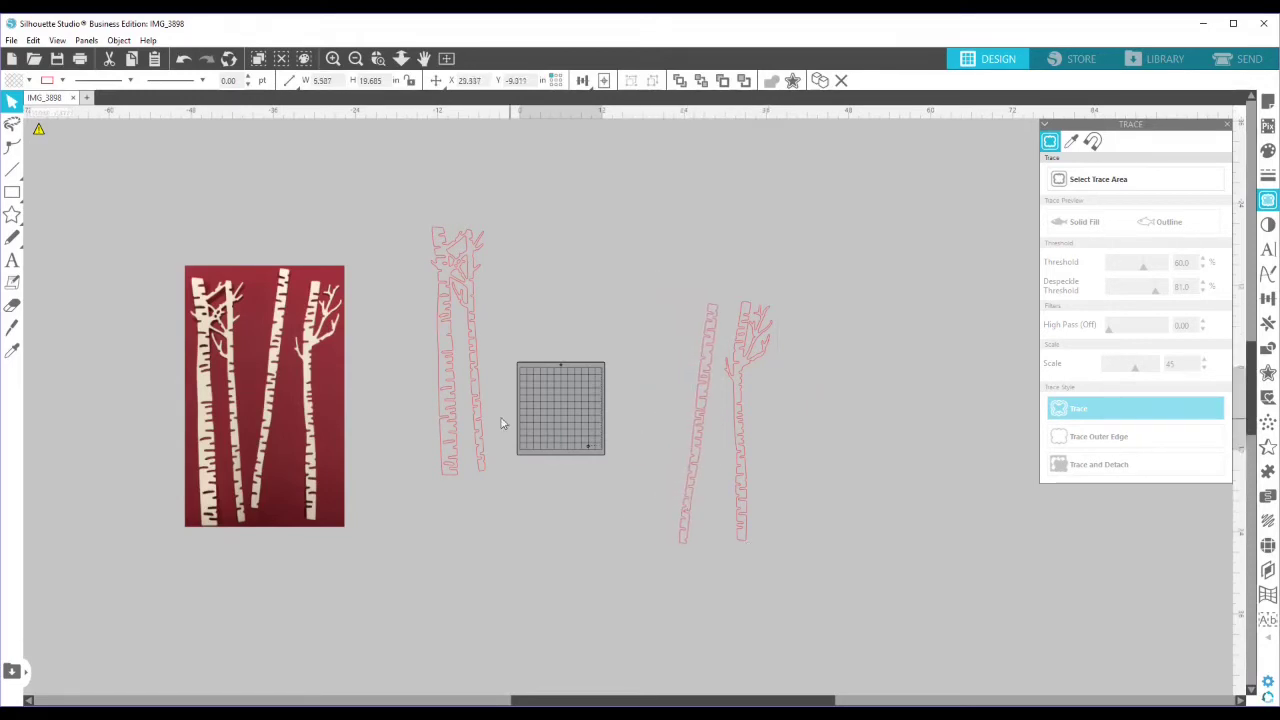
Step: Gather the three trees, shrink them to about 6.6 in wide, and place them on the mat
left_click_drag(480, 429, 660, 502)
left_click_drag(566, 261, 818, 558)
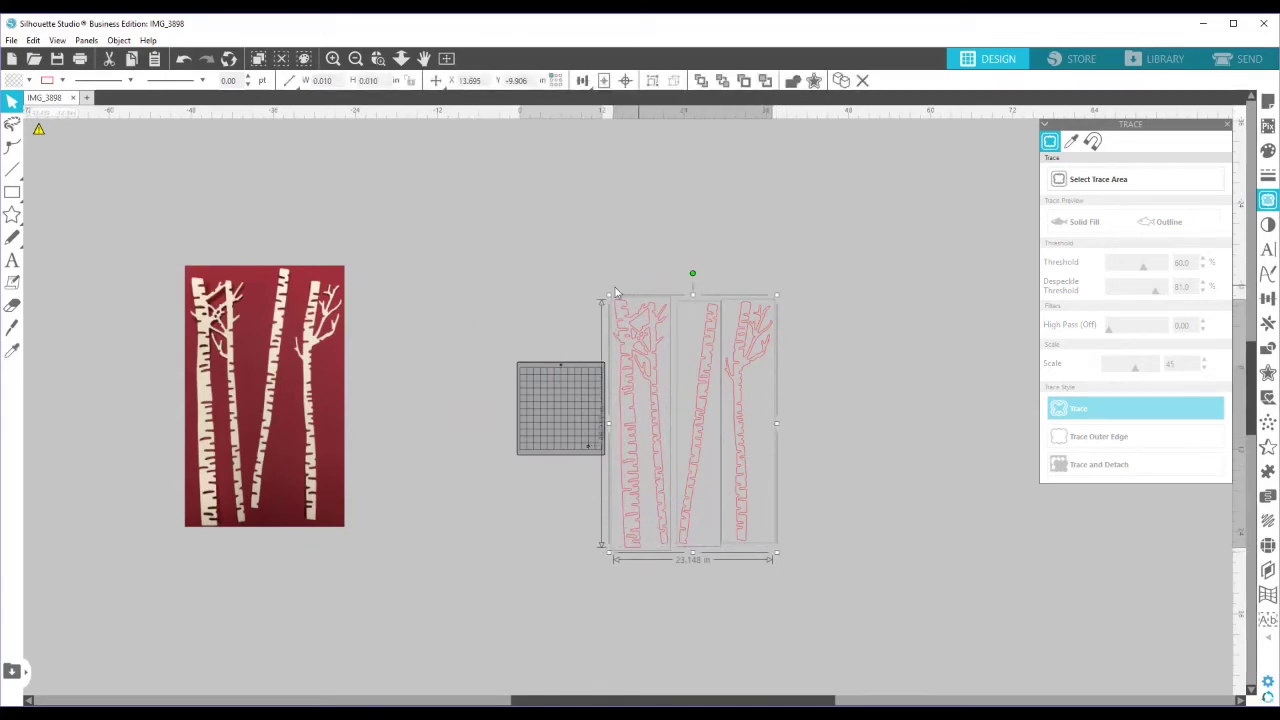
mouse_move(607, 294)
left_mouse_down()
mouse_move(697, 443)
mouse_move(744, 457)
left_mouse_up()
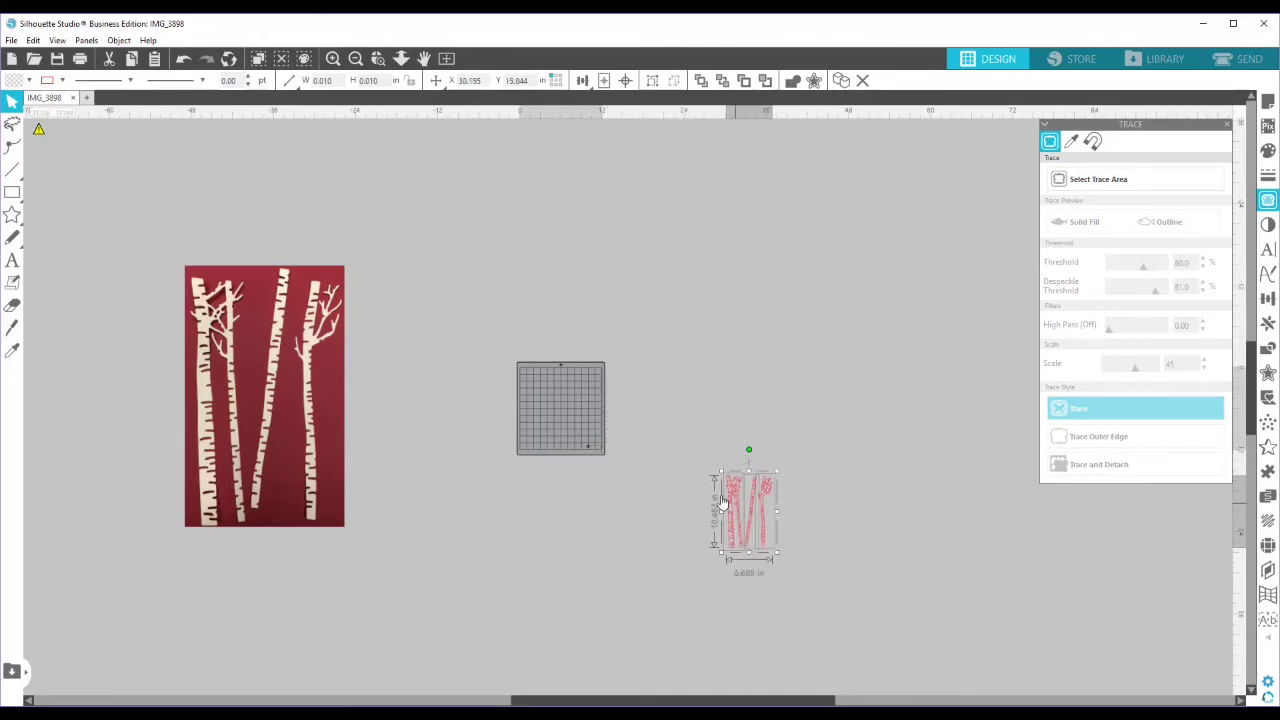
left_click_drag(734, 505, 549, 395)
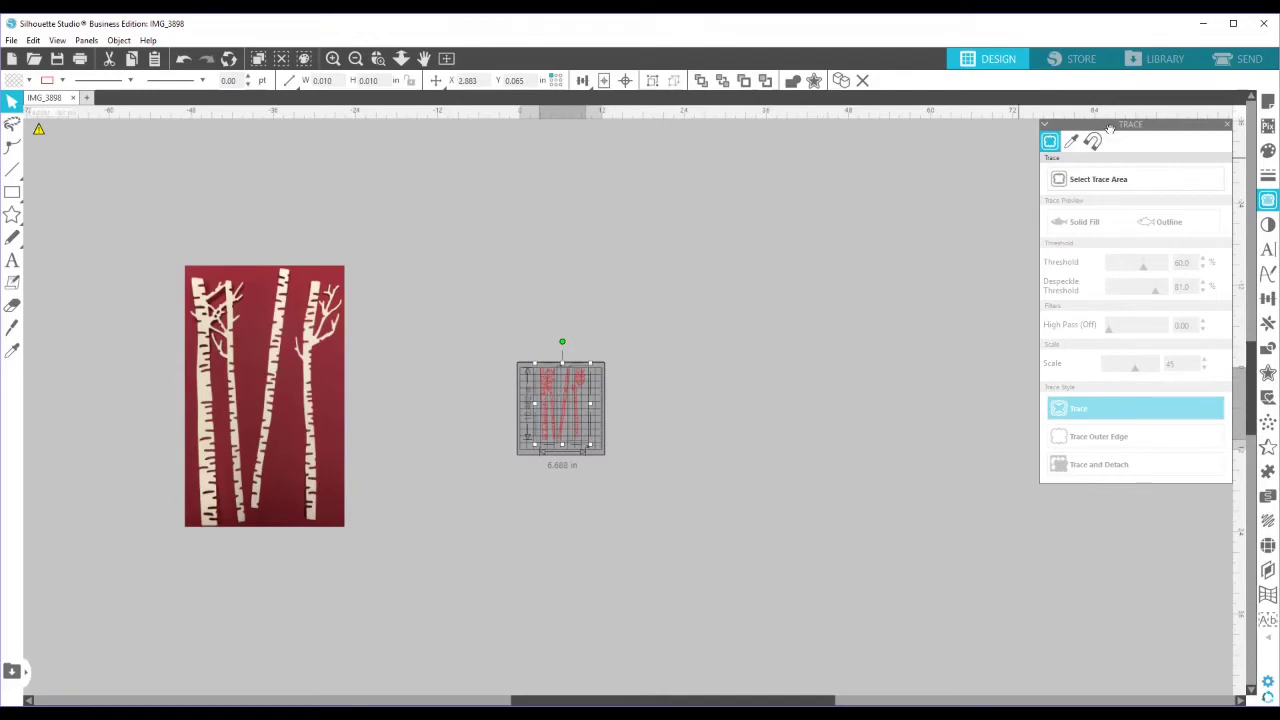
left_click(447, 61)
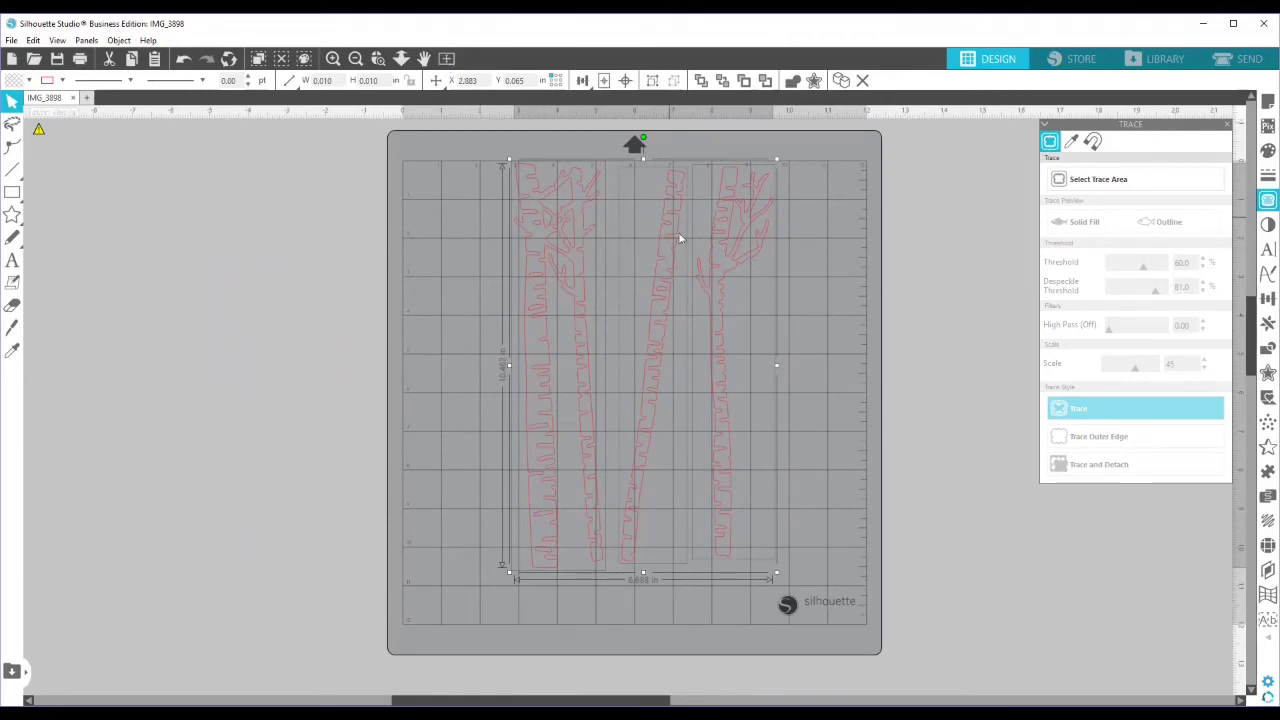
Step: Close the Trace panel and show Page Setup with the Cameo 12 x 12 in mat
left_click(1226, 126)
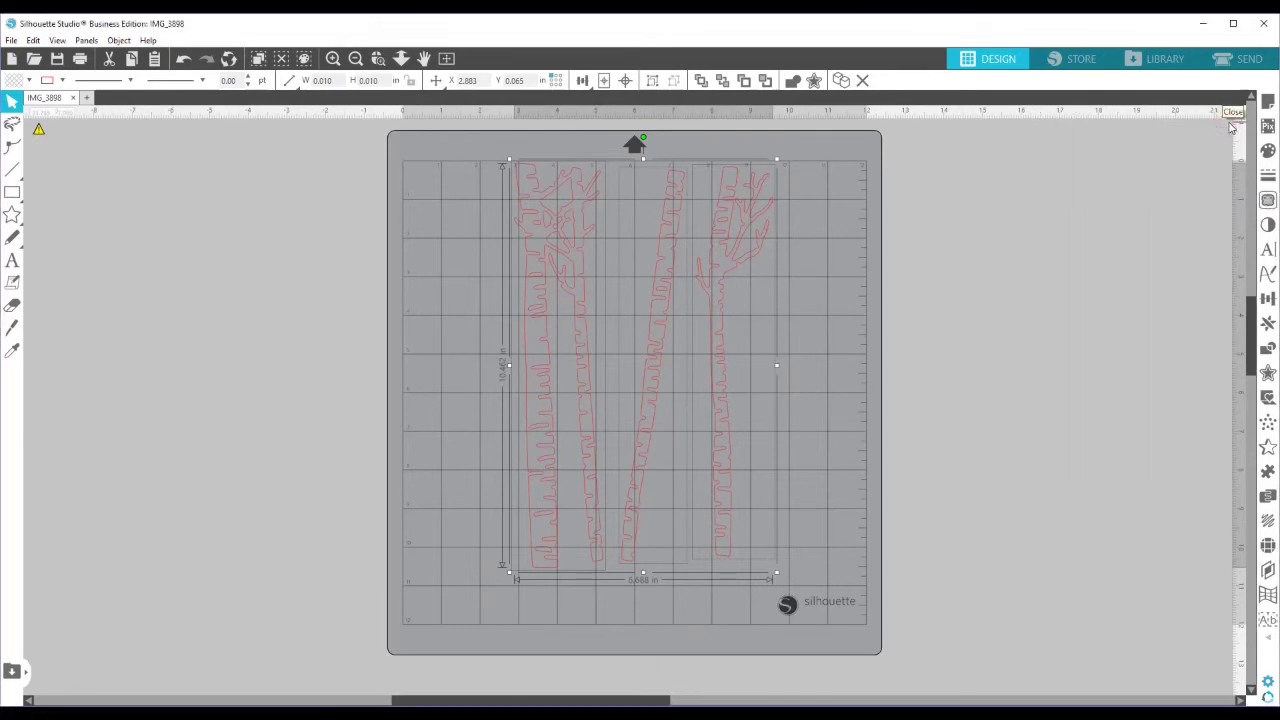
left_click(1268, 103)
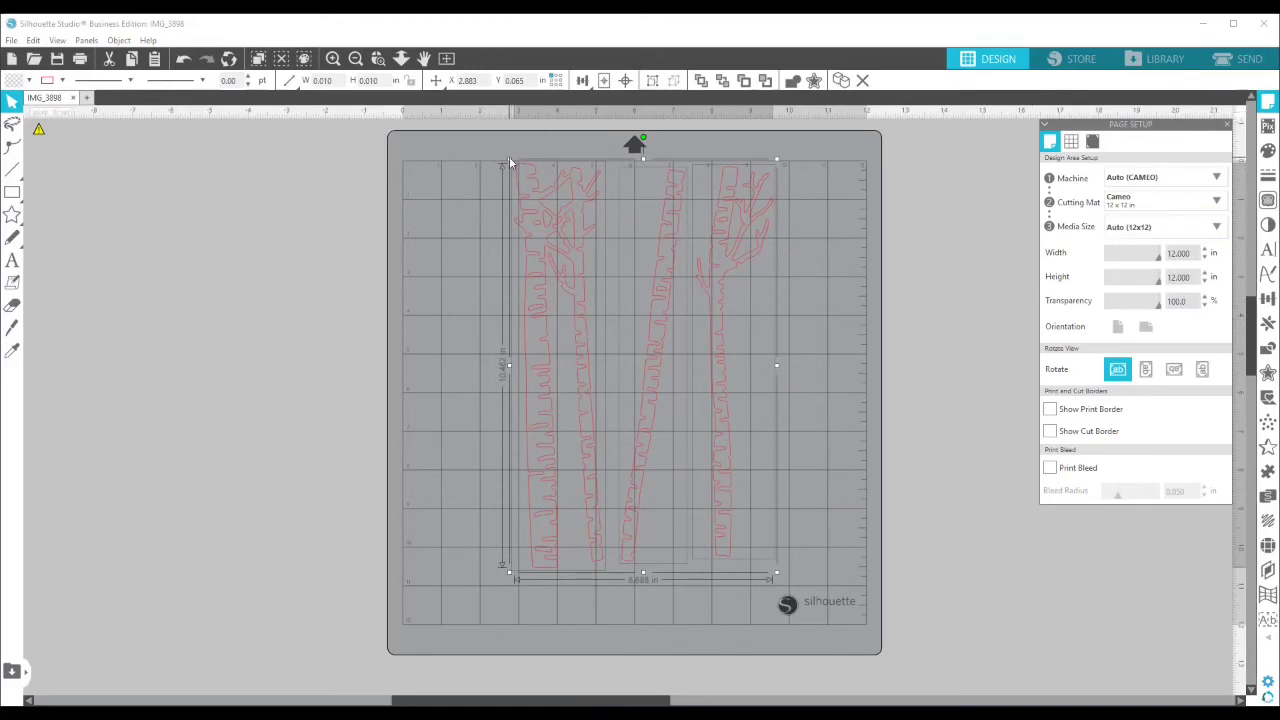
Step: Shrink the tree design, then make the left tree 4 in tall with proportions locked
left_click_drag(511, 160, 697, 403)
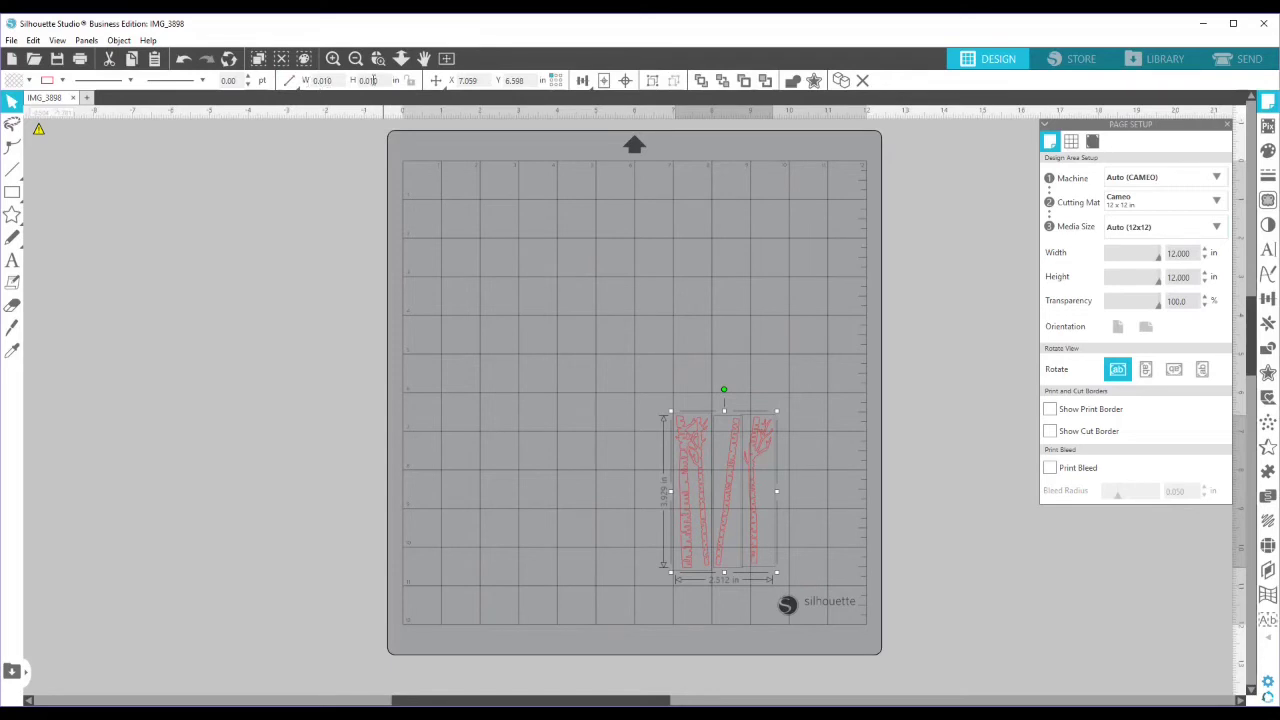
left_click(623, 400)
left_click(686, 447)
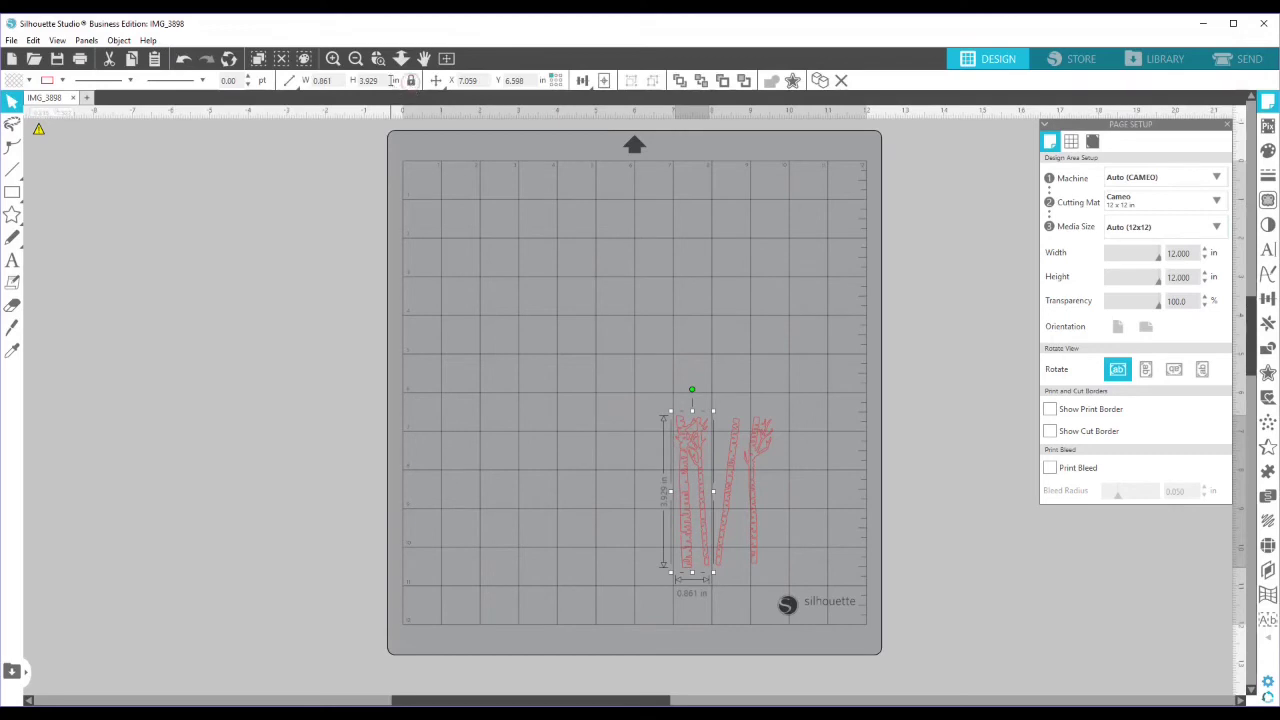
left_click(388, 81)
type("4")
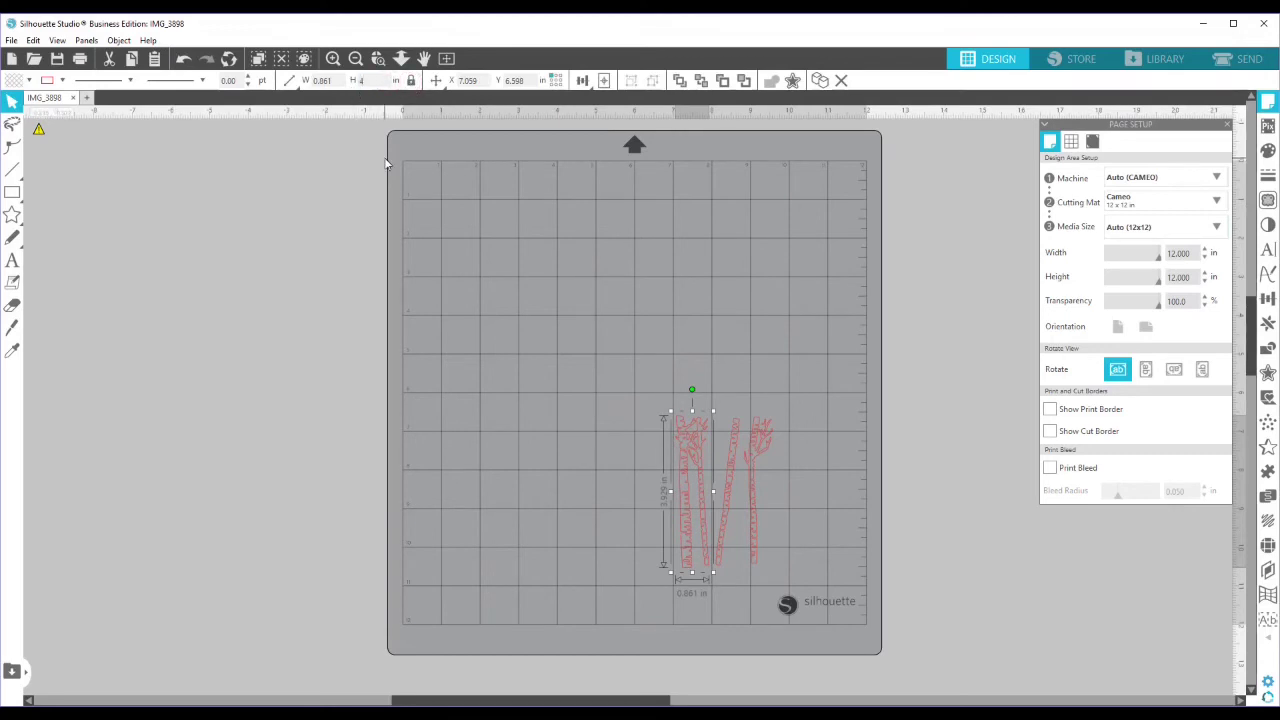
key("Return")
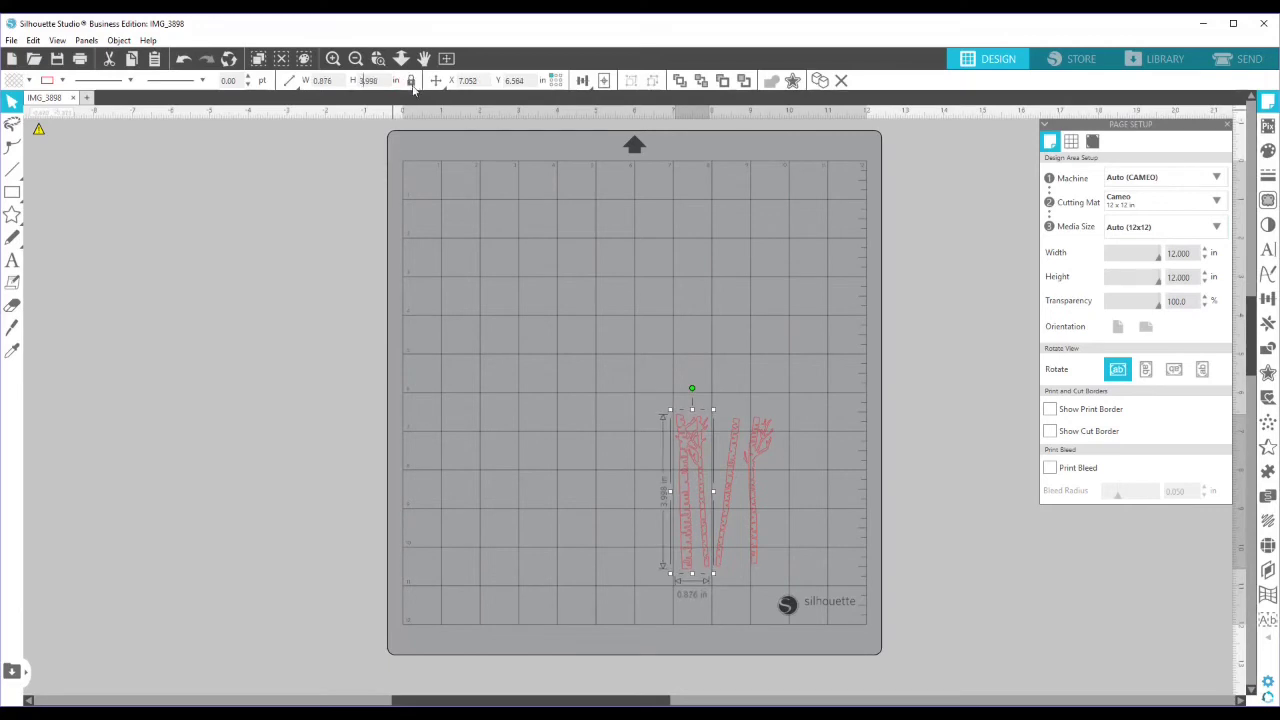
left_click(409, 81)
Step: Resize the middle and right trees to 4 in tall each
left_click(737, 443)
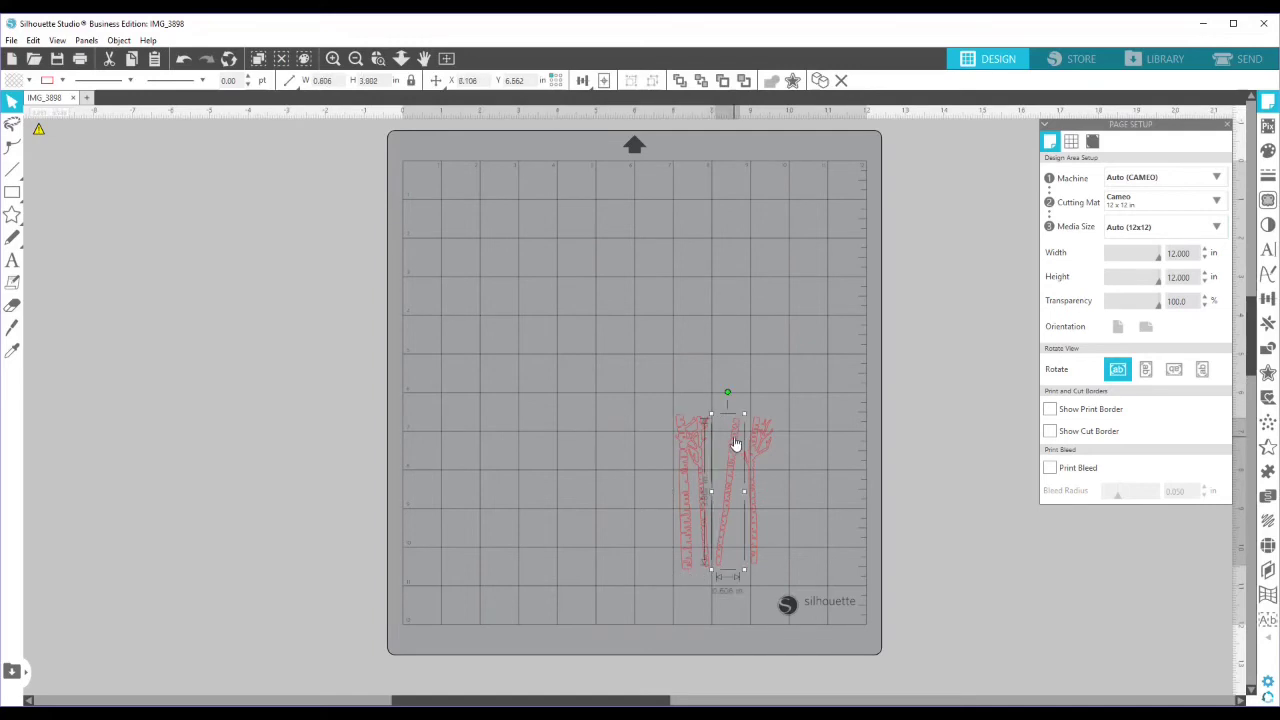
left_click(387, 80)
type("4")
key("Return")
left_click(752, 462)
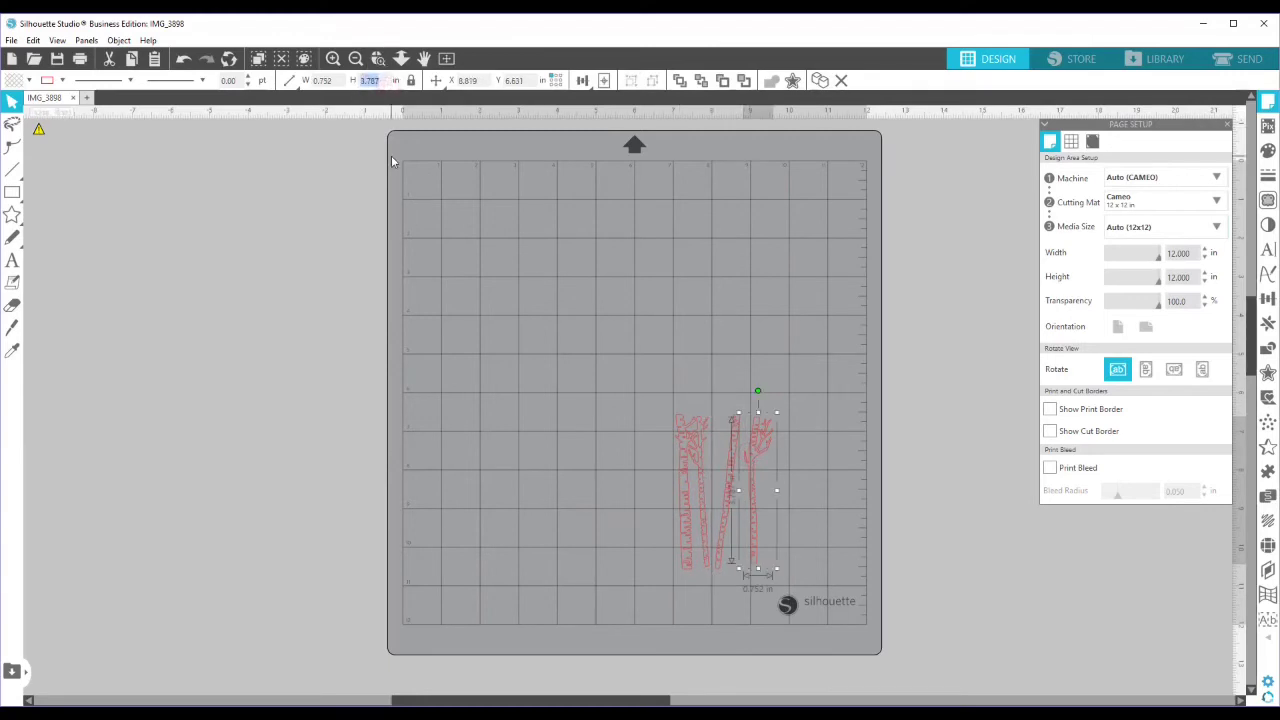
type("4")
key("Return")
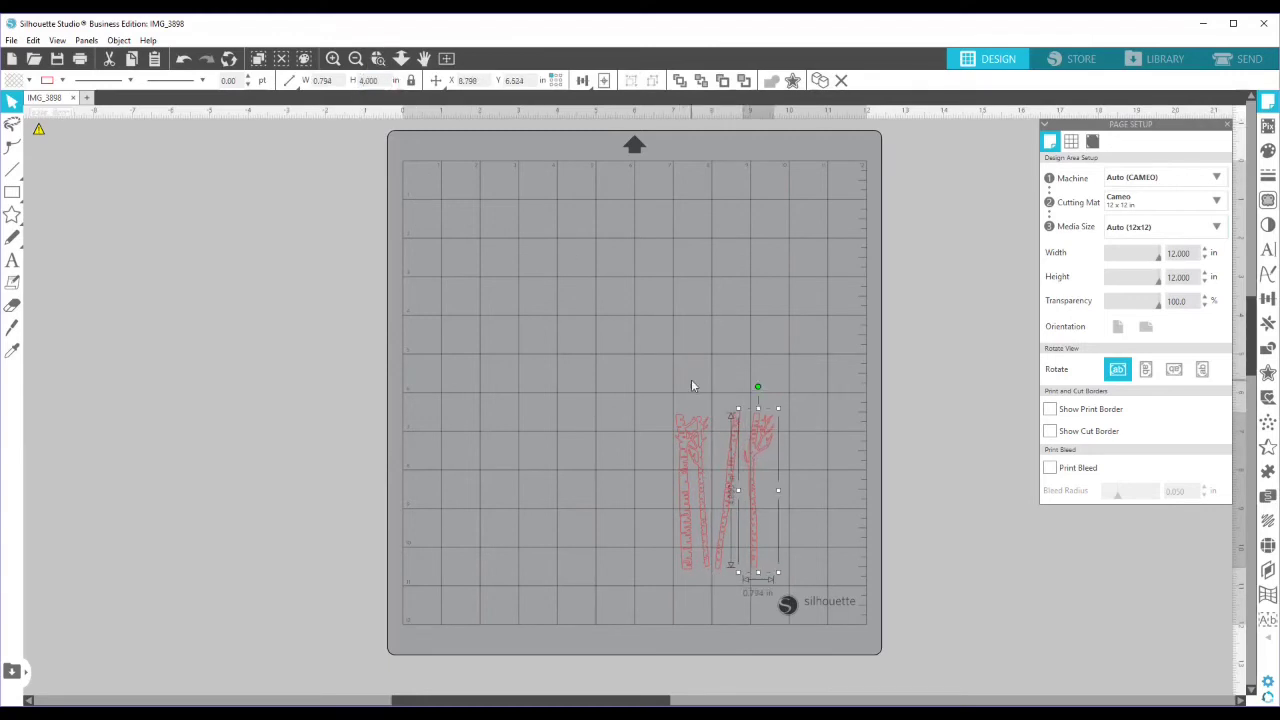
Step: Move the first two birch trees side by side into the mat's top-left corner
left_click_drag(686, 466, 416, 210)
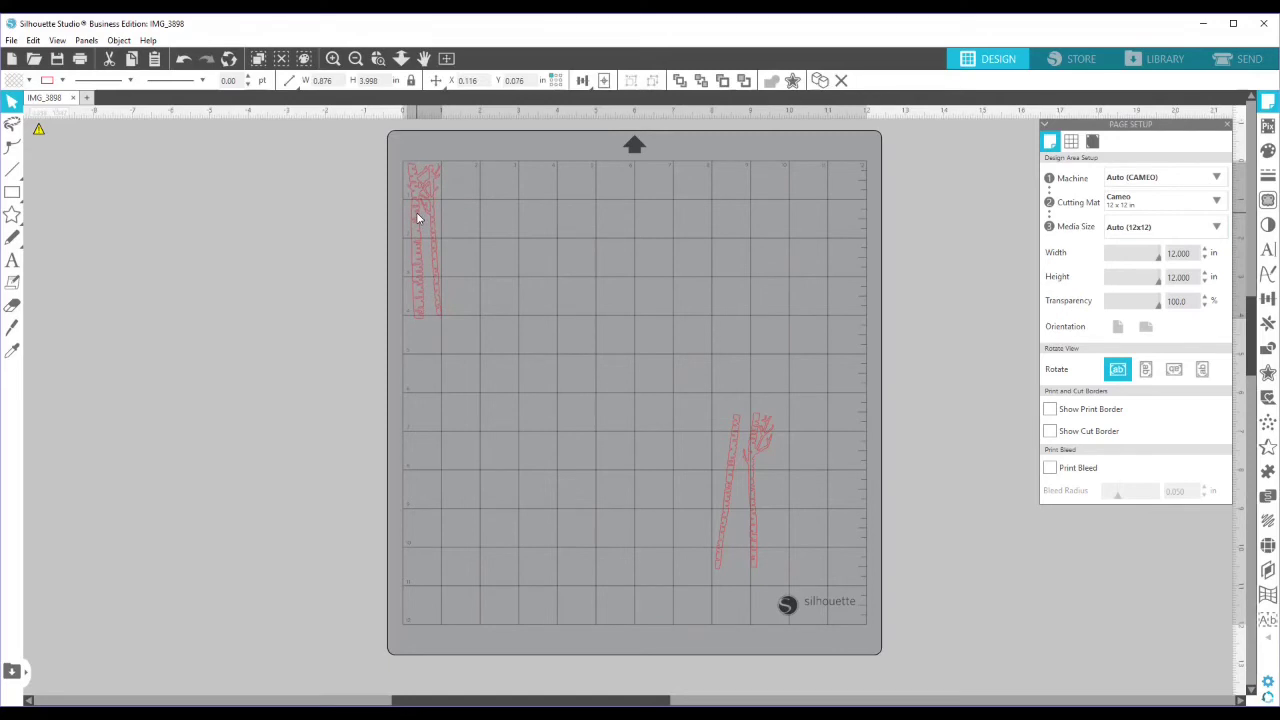
left_click(757, 453)
left_click_drag(728, 512, 460, 253)
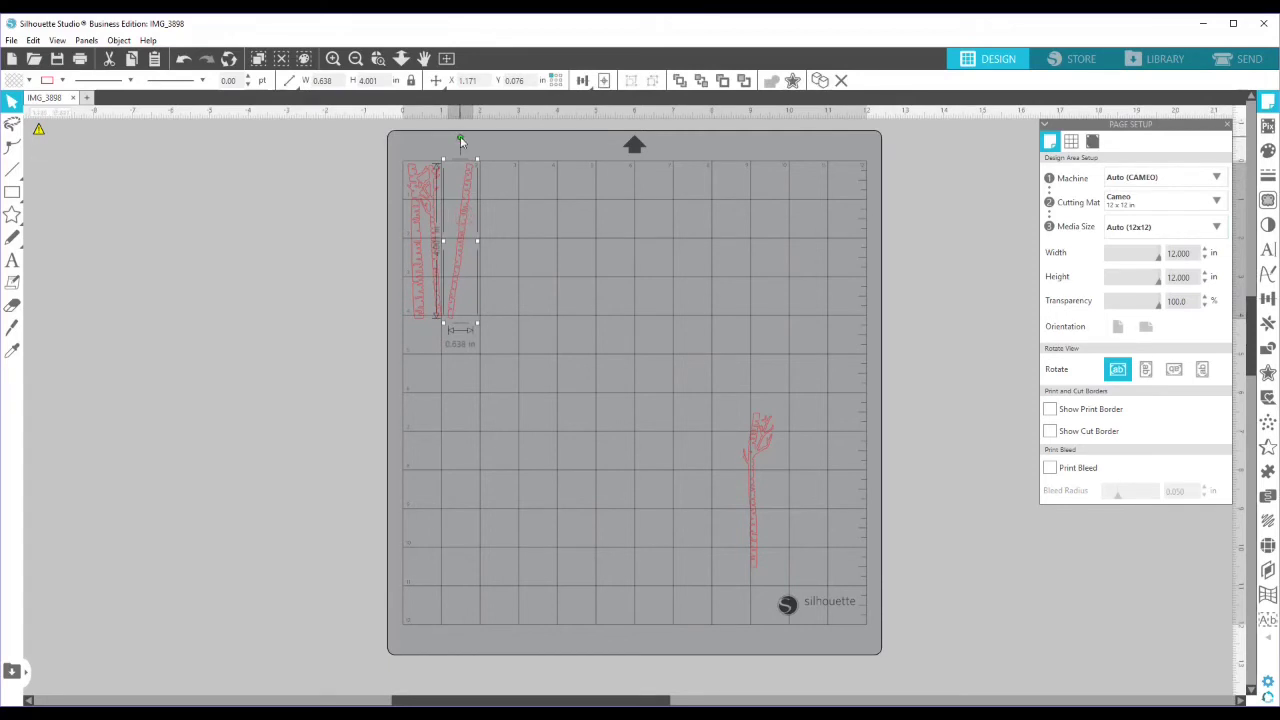
Step: Tilt the second trunk slightly counter-clockwise, shift it left, and place the third tree below
left_click_drag(460, 138, 446, 140)
left_click_drag(466, 246, 456, 242)
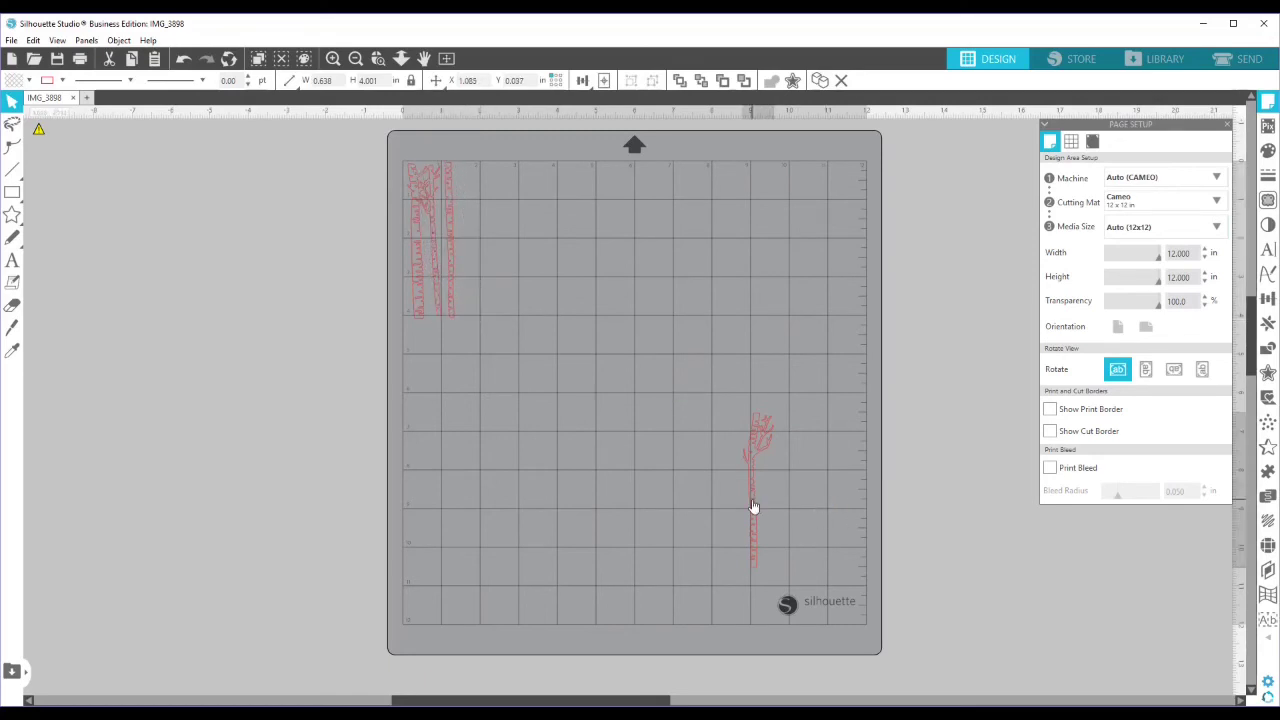
left_click_drag(757, 509, 418, 415)
left_click(537, 419)
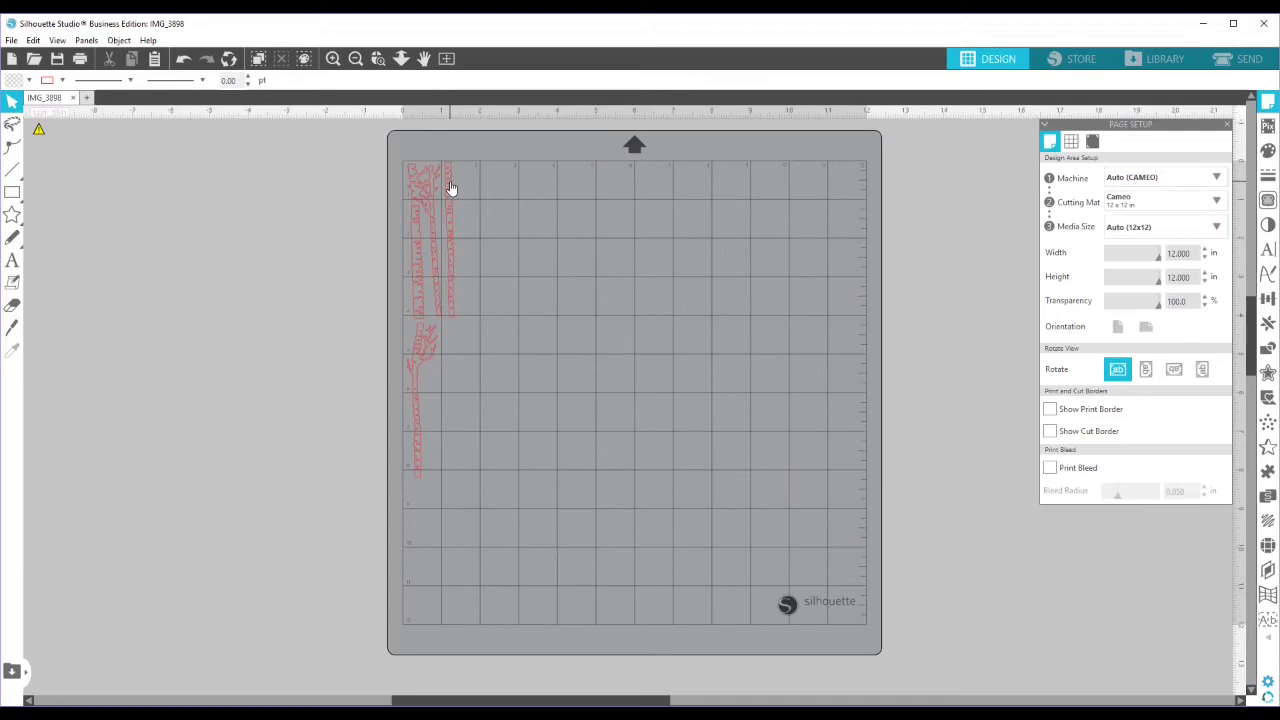
Step: Switch to the Send screen to preview the three birch-tree cut lines on the mat
left_click(1218, 62)
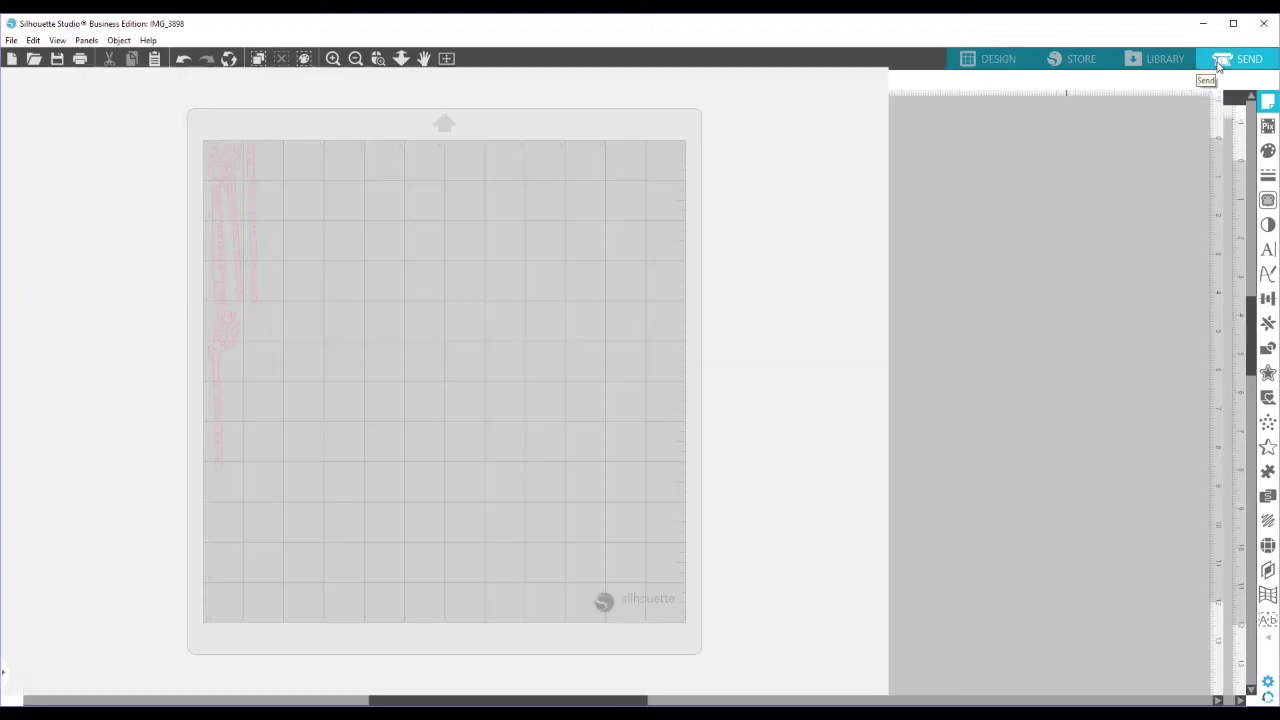